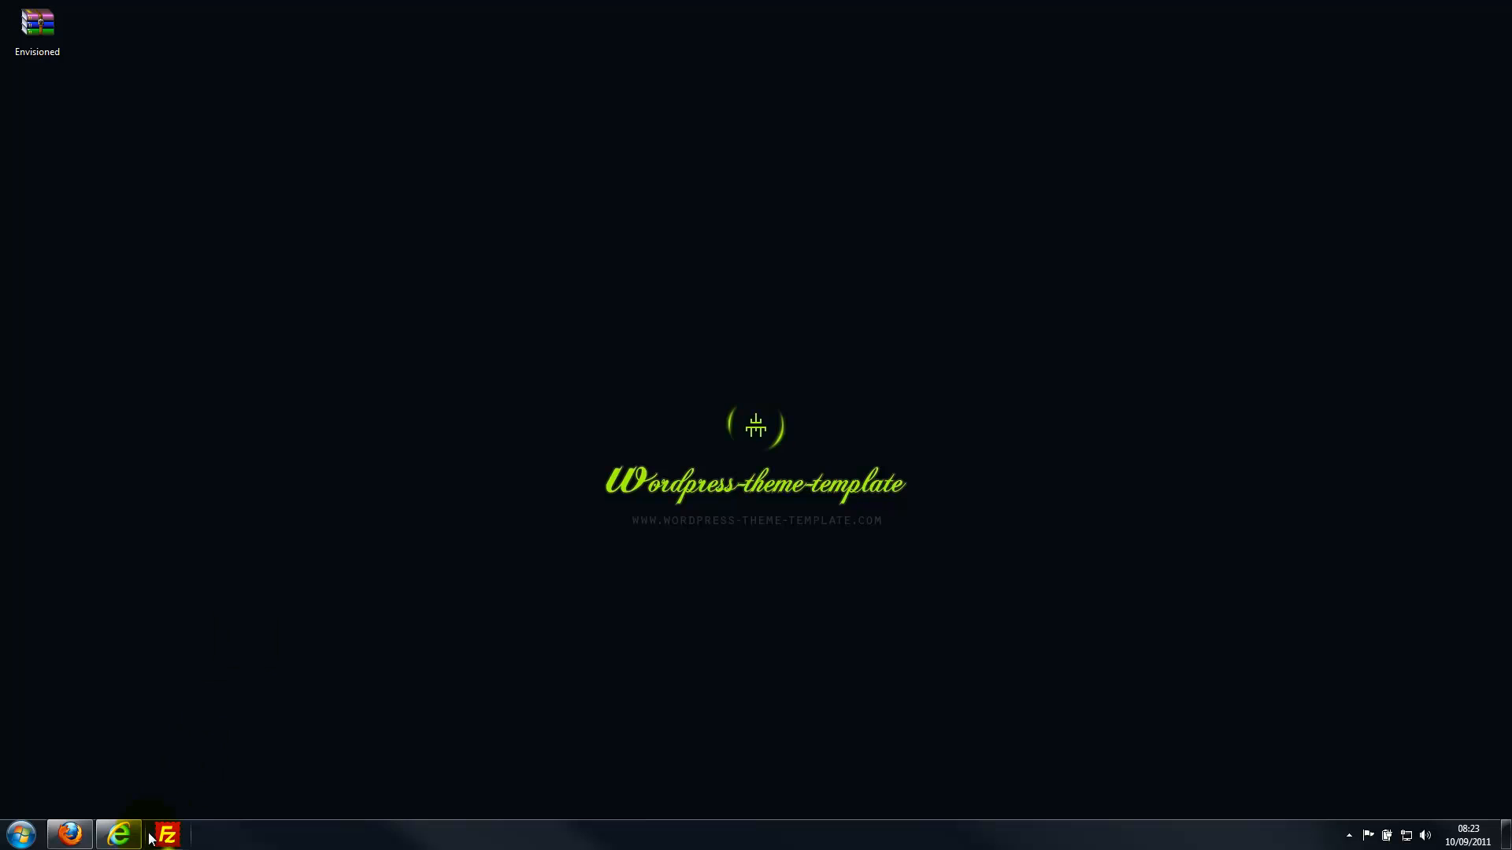
Bring the browser with the WordPress blog back to the front and dismiss the download notice.
left_click(150, 778)
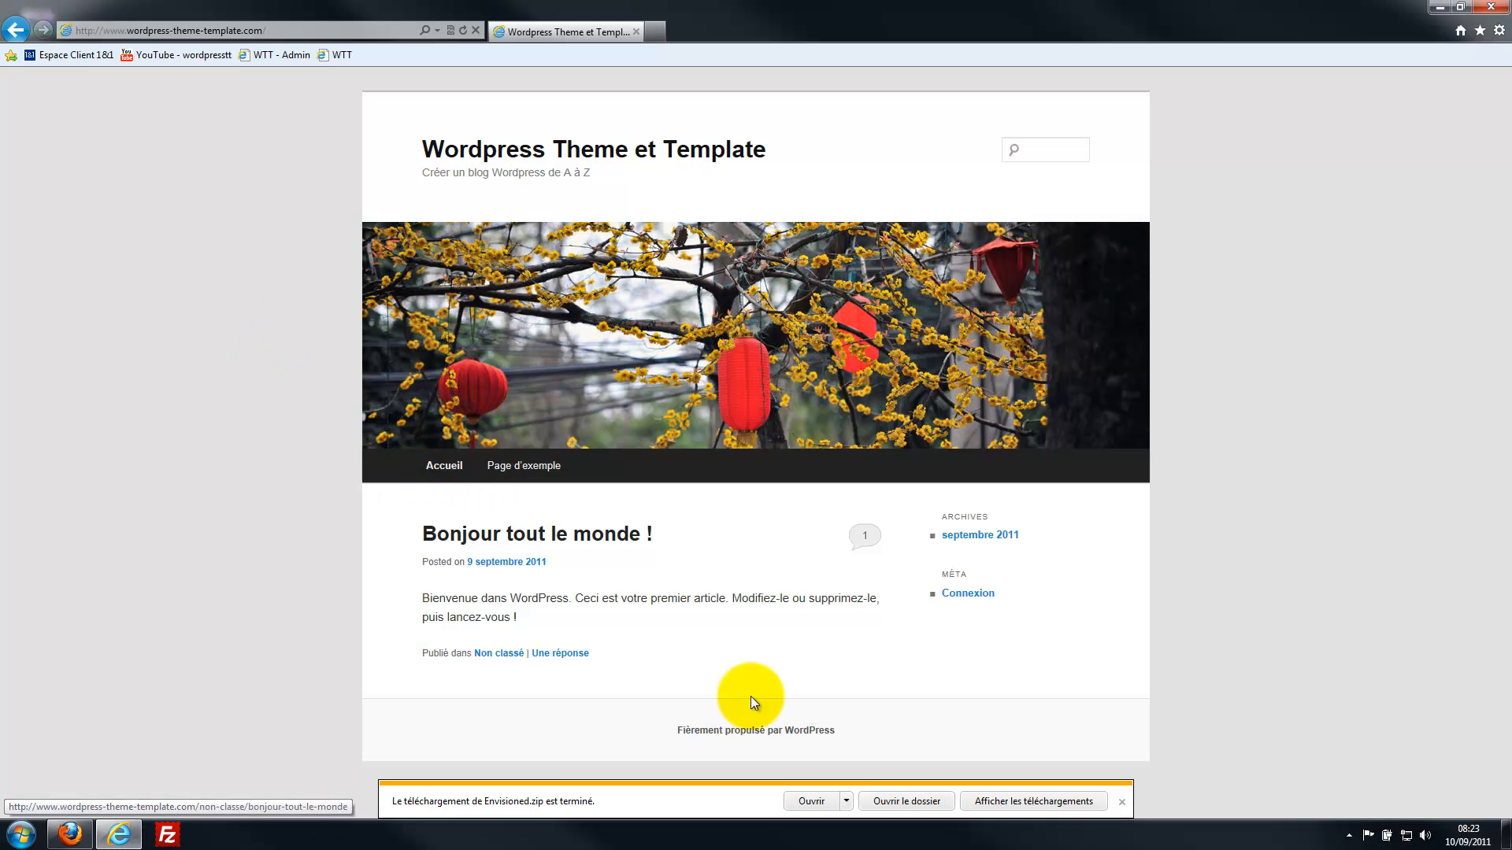
left_click(1121, 802)
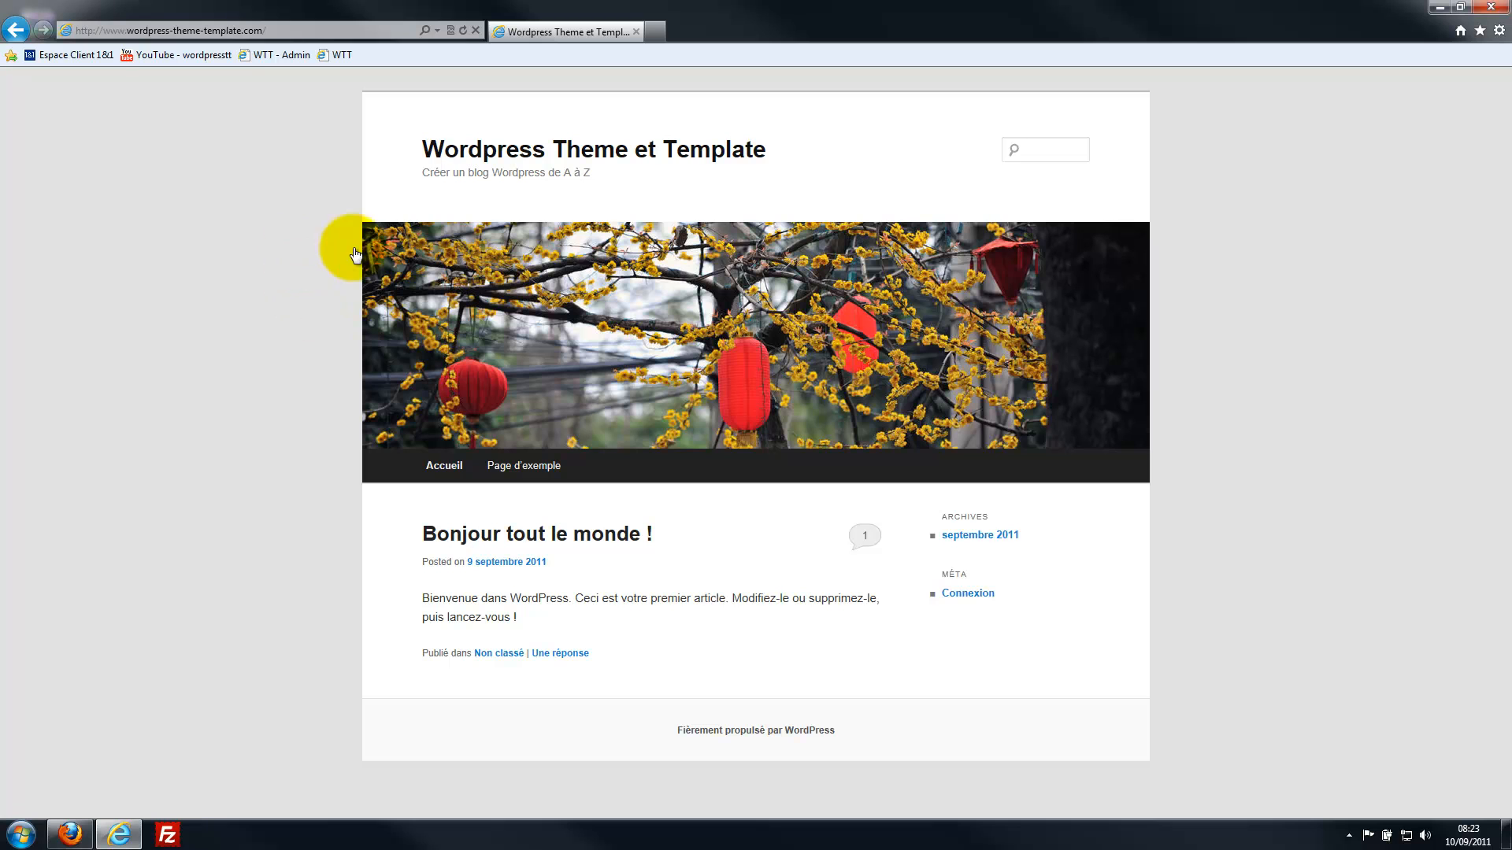
Open the WTT - Admin login page in a new tab and clear a mistyped password entry.
left_click(653, 33)
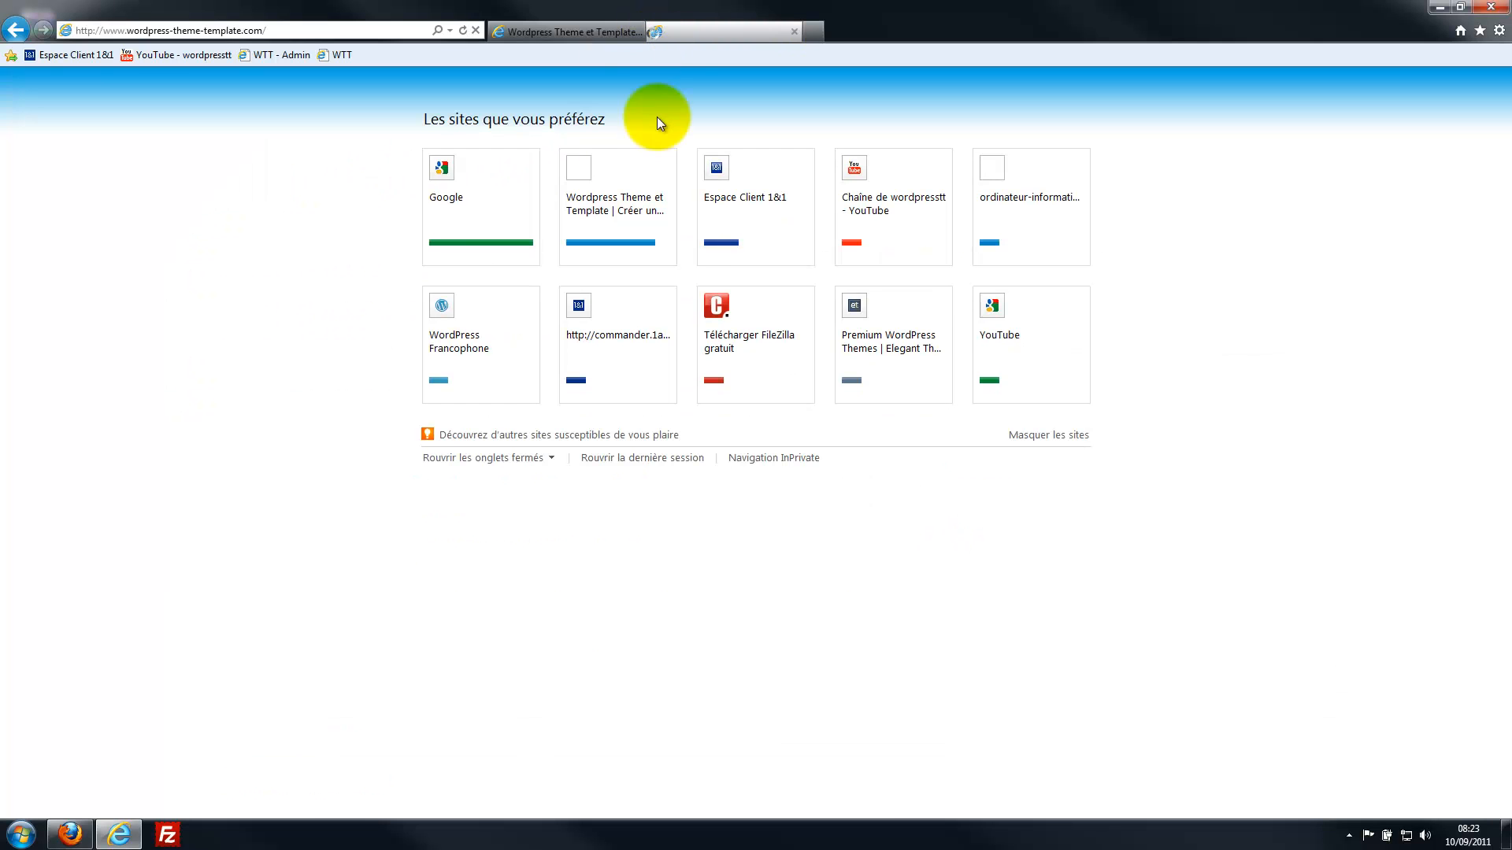
left_click(294, 55)
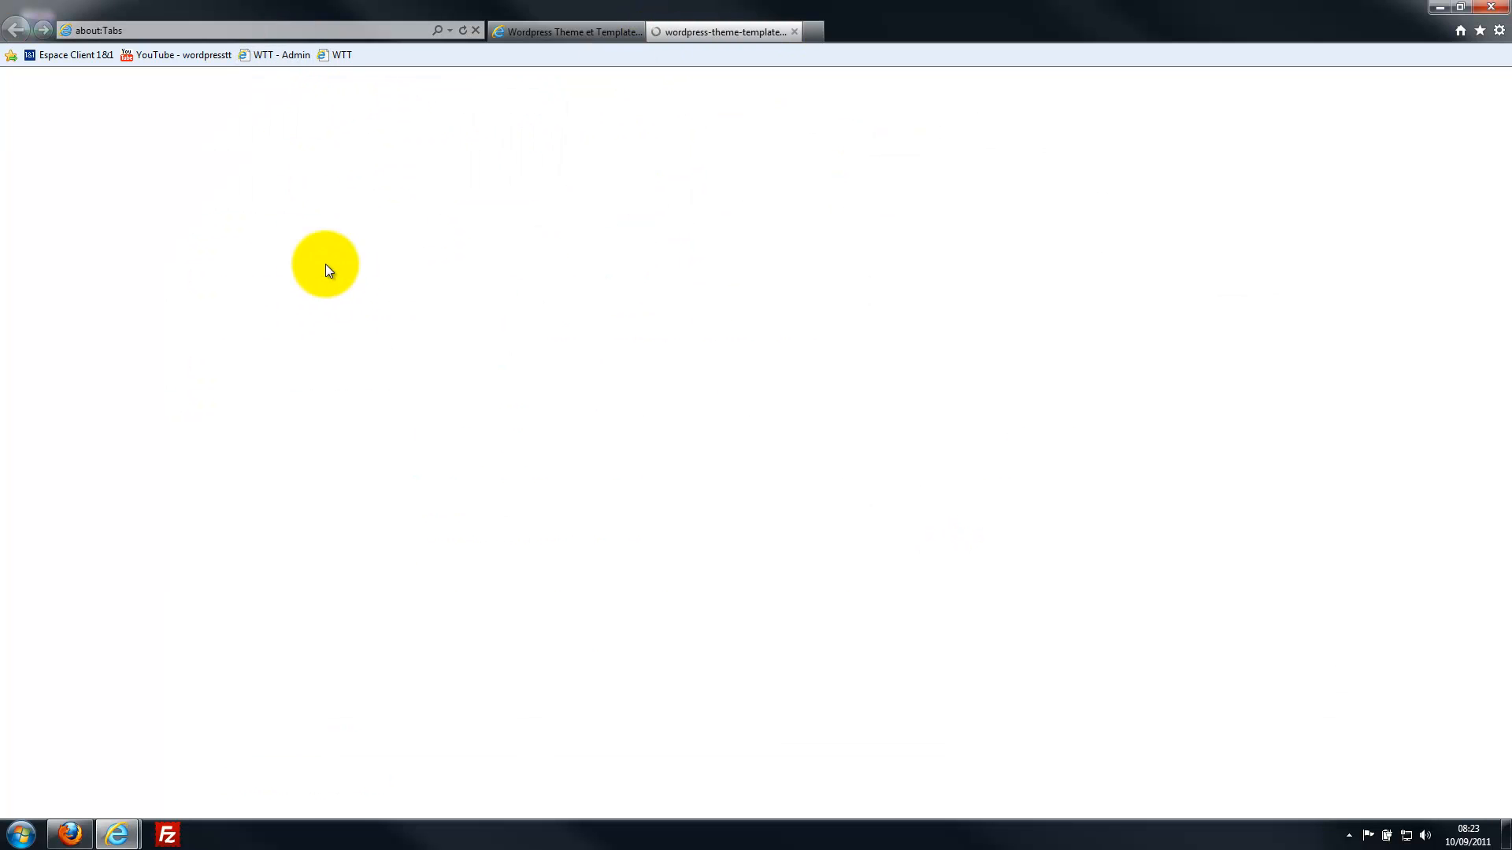
left_click(680, 272)
type("••••")
key("BackSpace")
key("BackSpace")
key("BackSpace")
key("BackSpace")
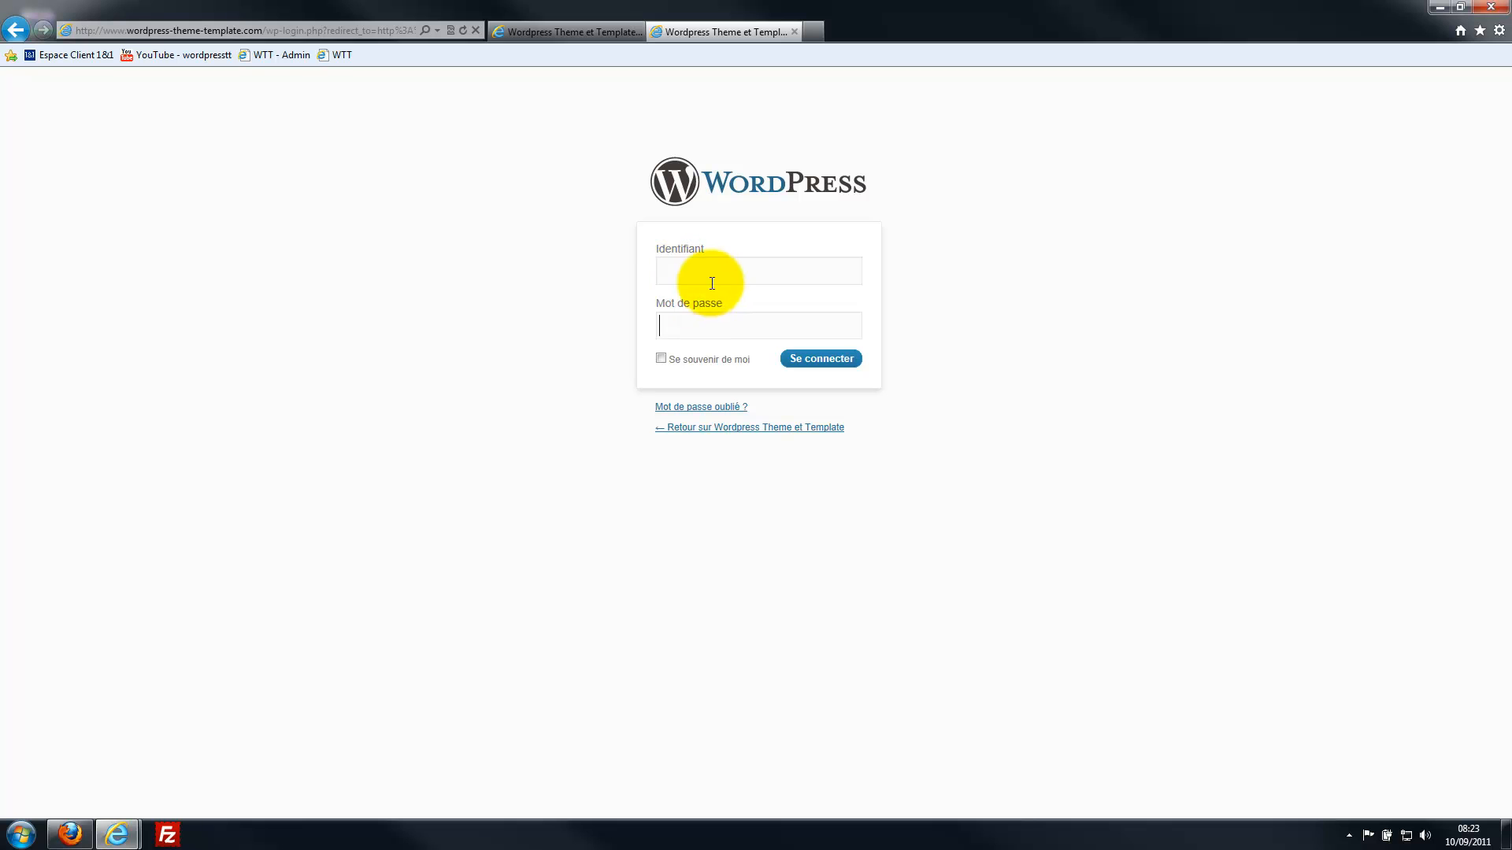
Log in with the username 'admin' and the pasted password.
left_click(702, 277)
type("admin")
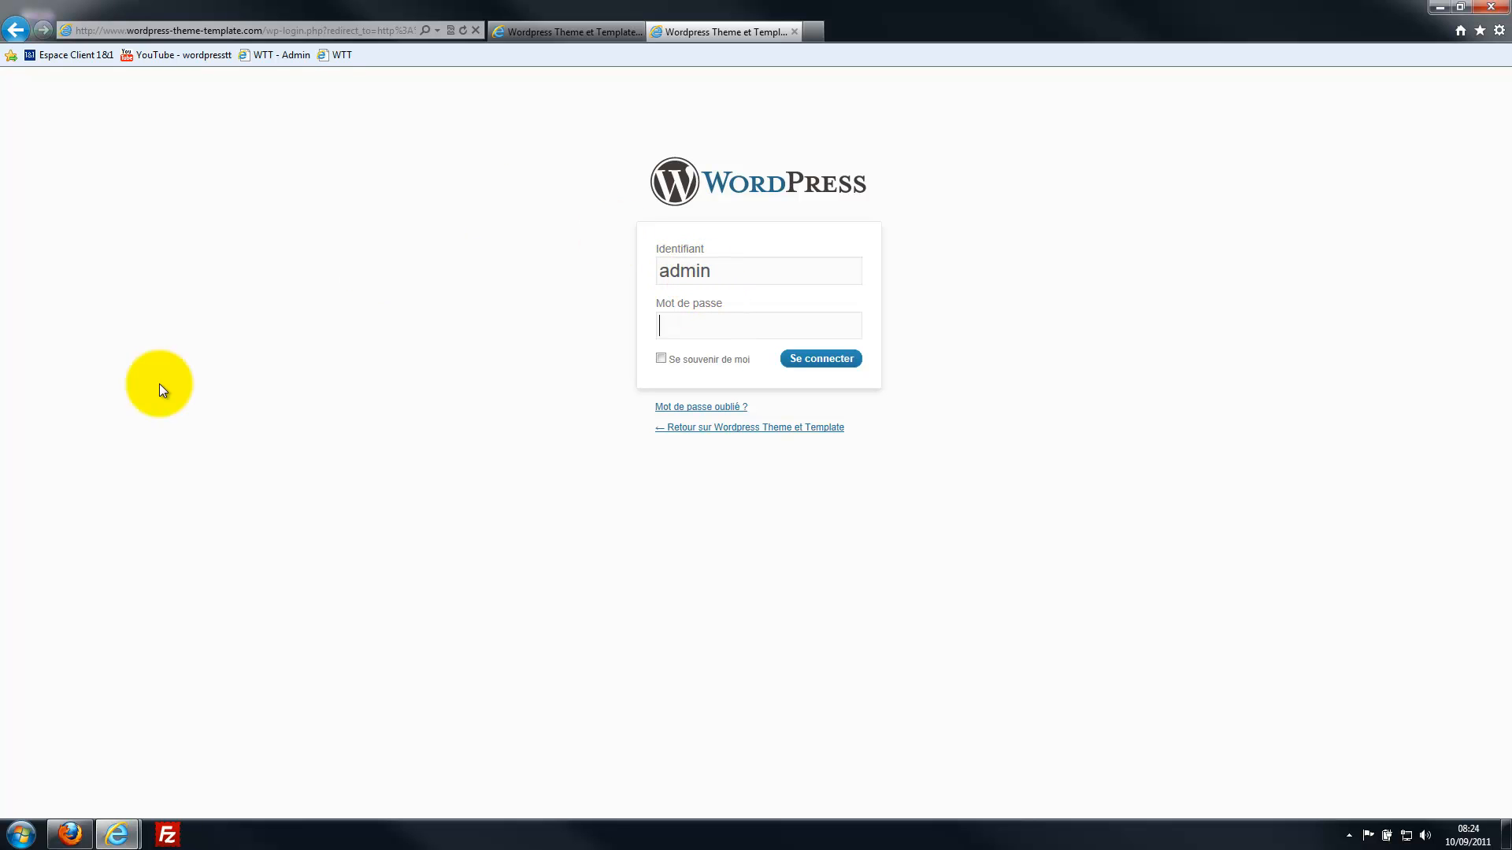
left_click(73, 833)
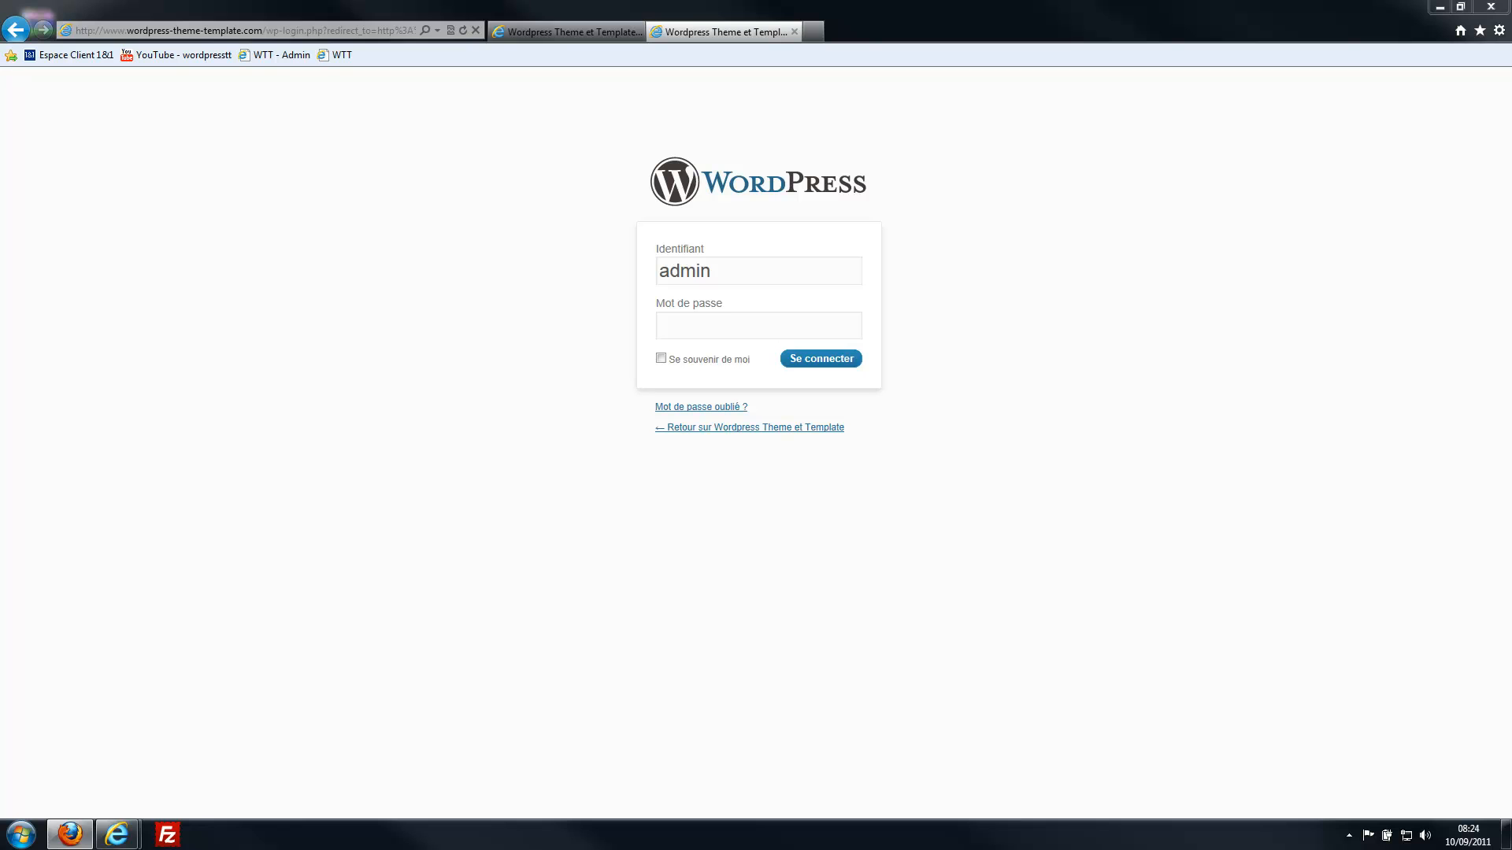
left_click(698, 319)
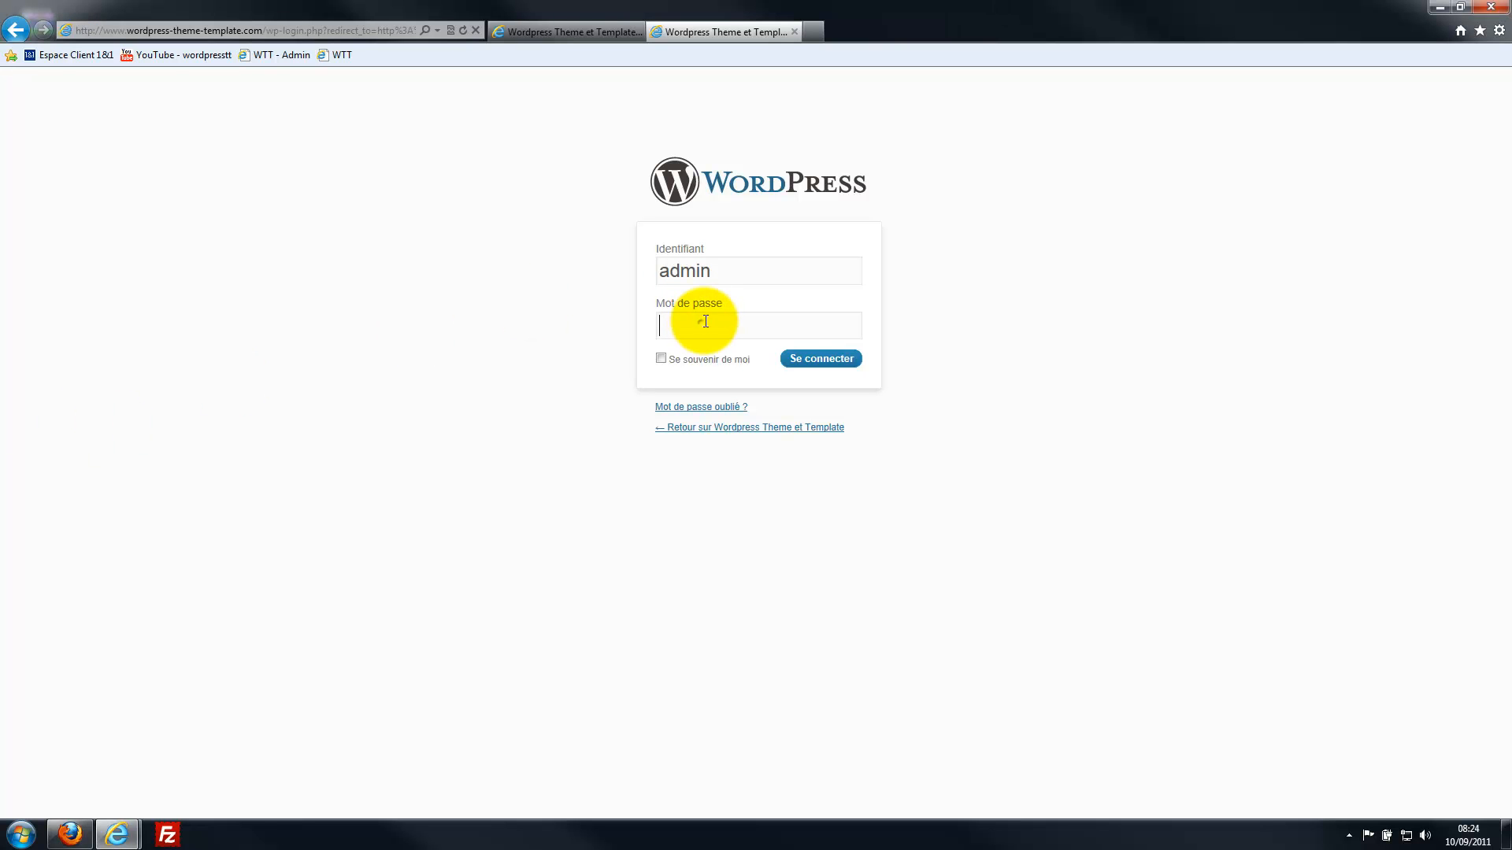
key("ctrl+v")
left_click(827, 360)
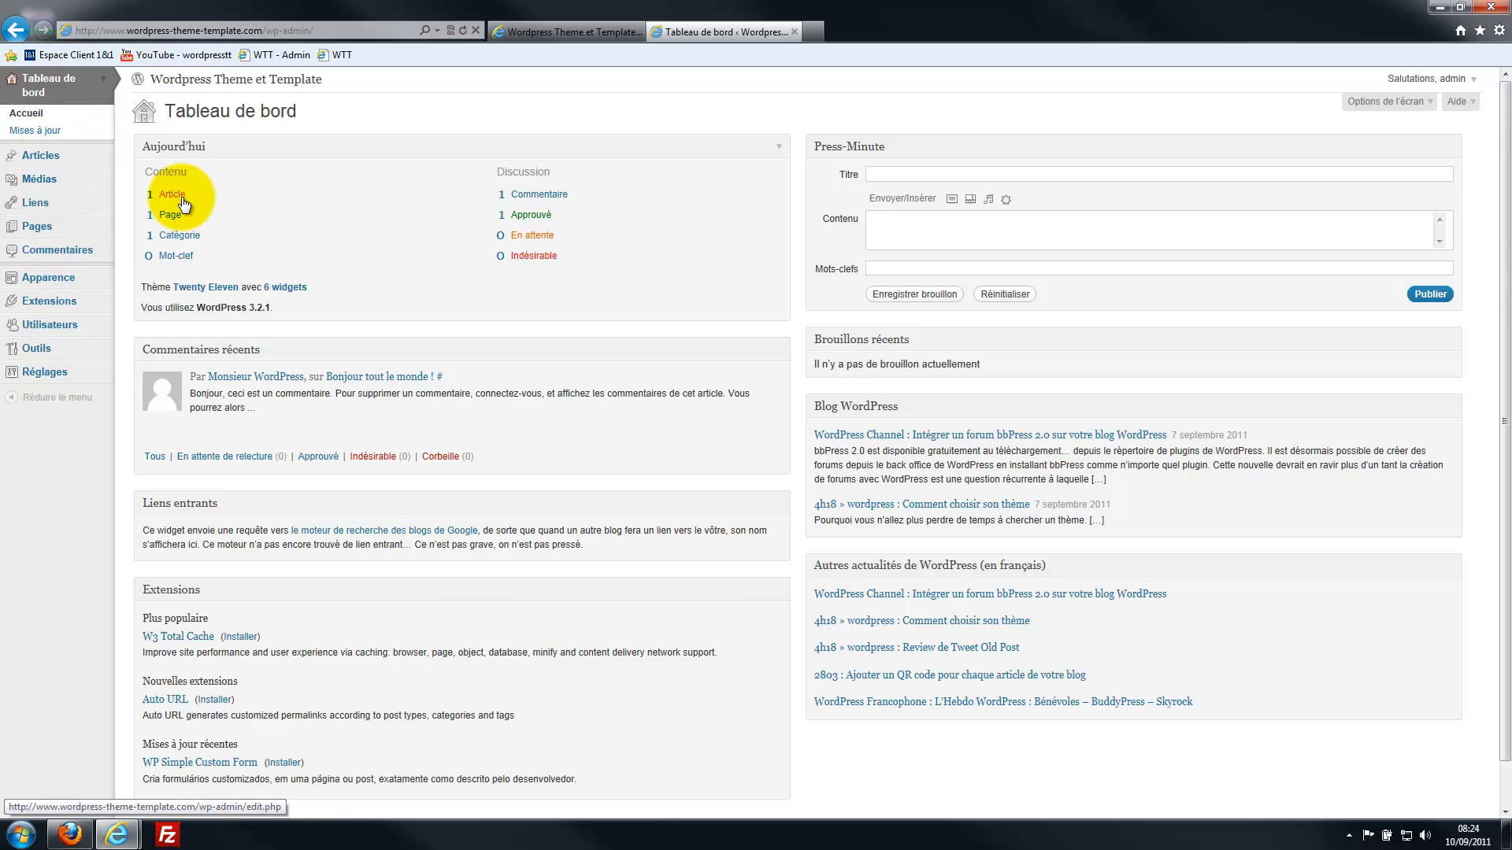
Look over the blog's front page in the other tab, then return to the Tableau de bord.
left_click(554, 30)
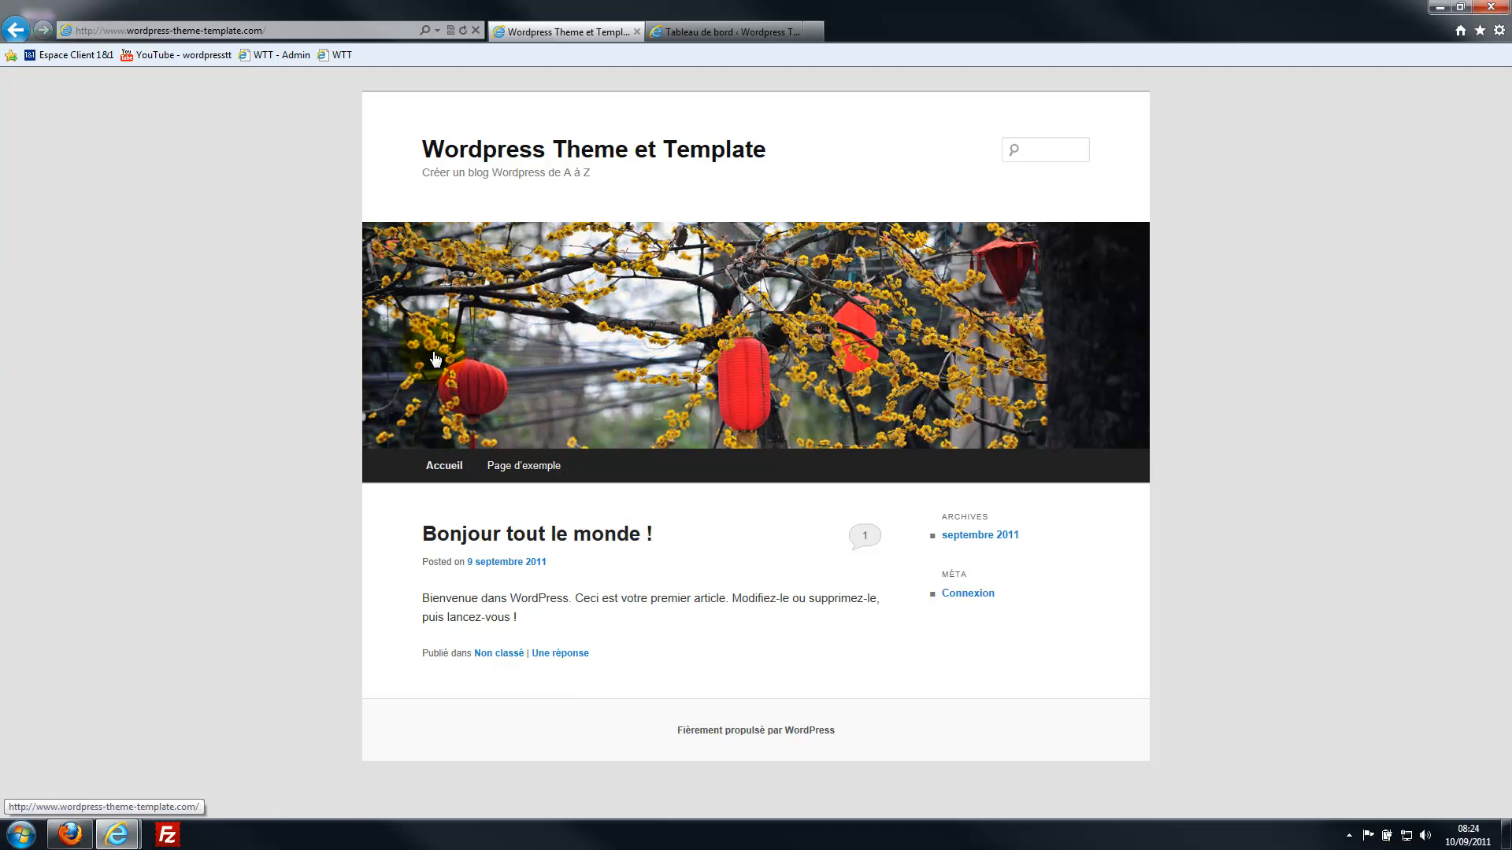
left_click(701, 33)
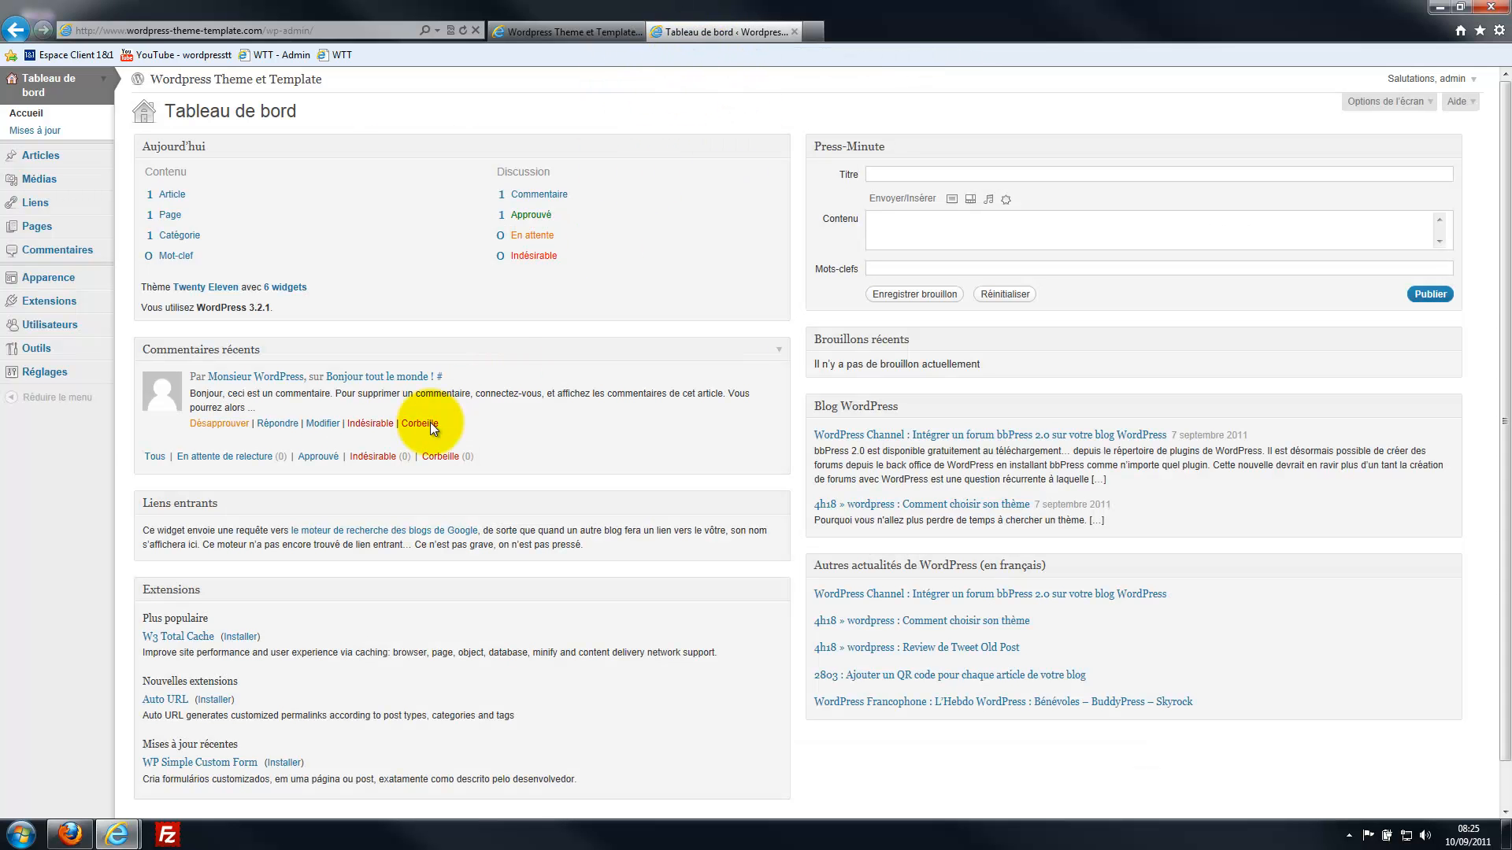
Go to Apparence > Thèmes > Installer des thèmes and choose Envoyer to upload a .zip theme.
left_click(46, 281)
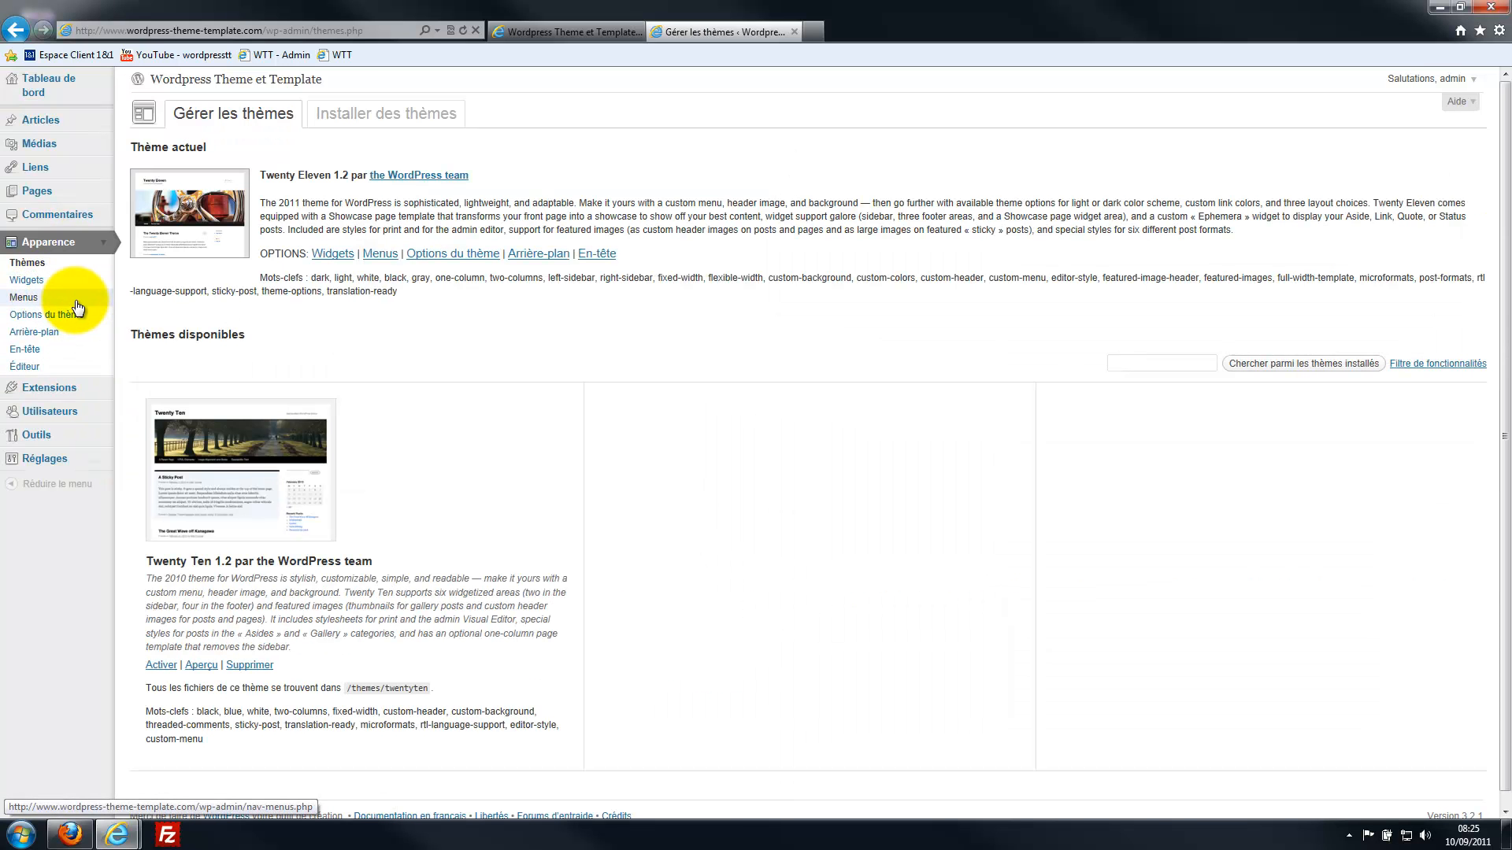
left_click(46, 266)
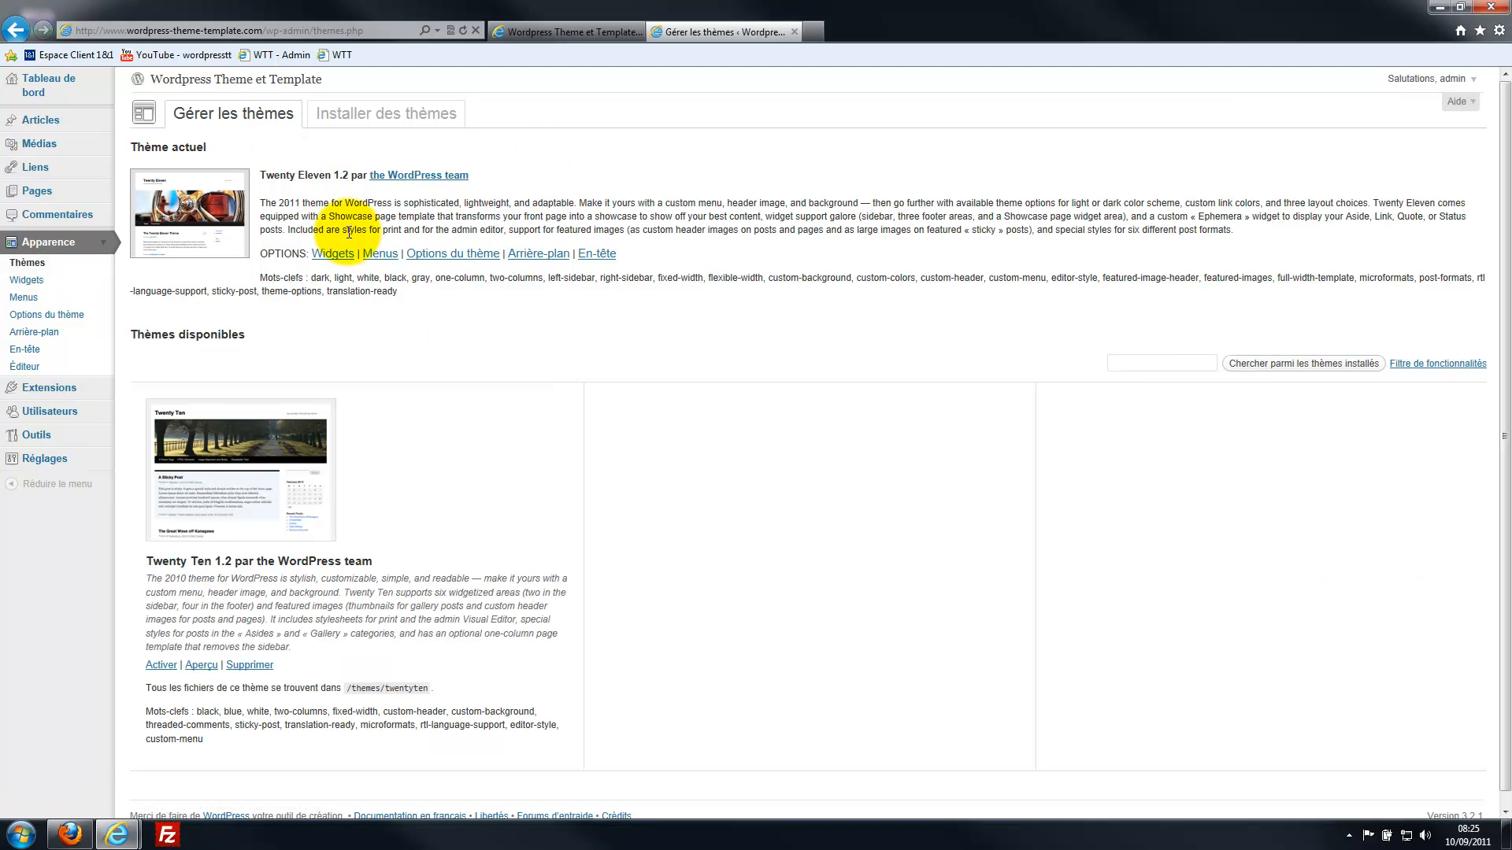
left_click(375, 118)
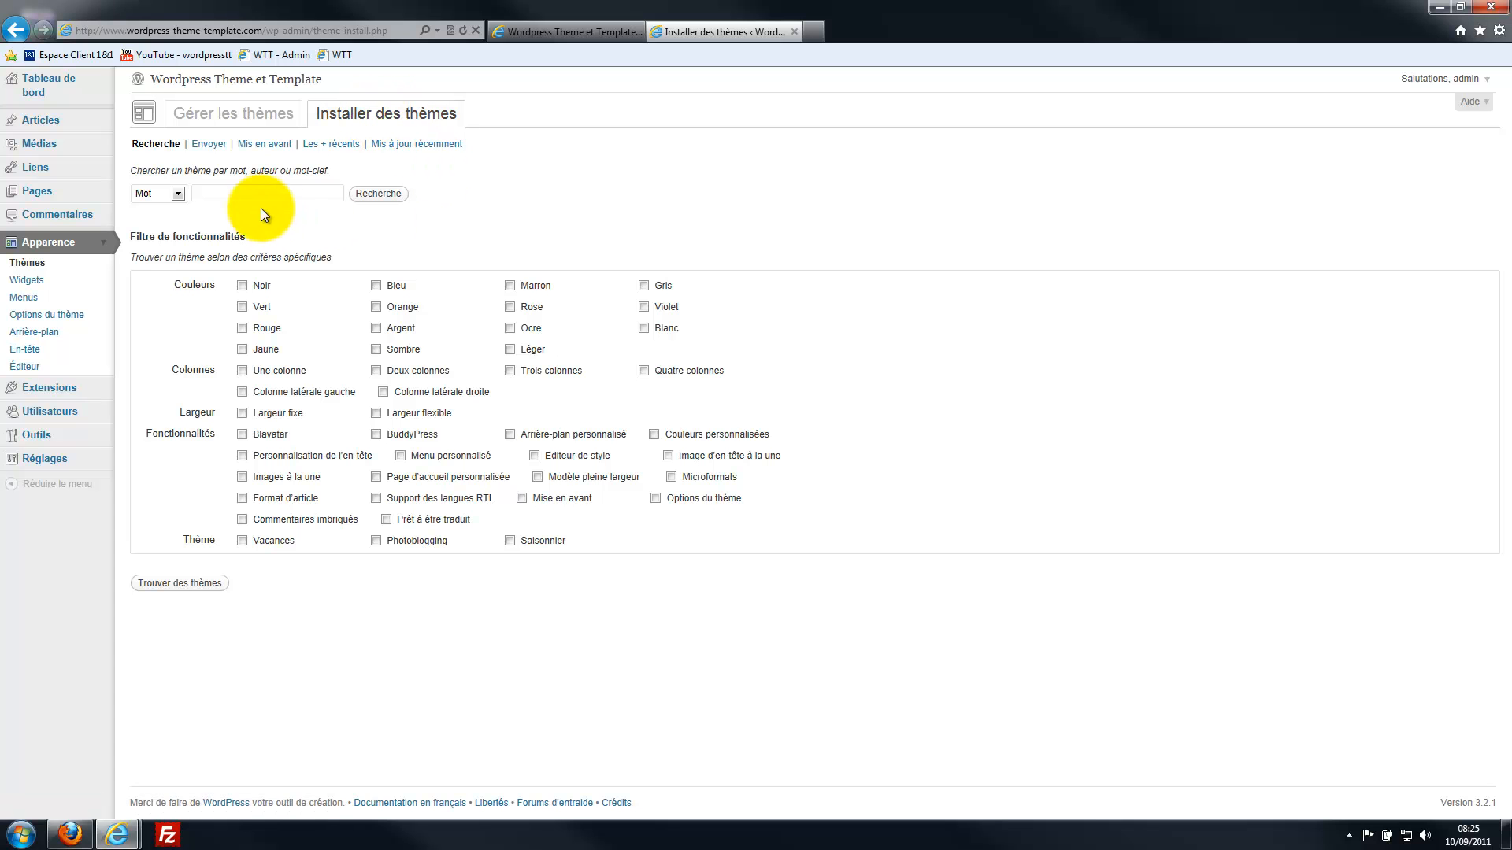
left_click(207, 147)
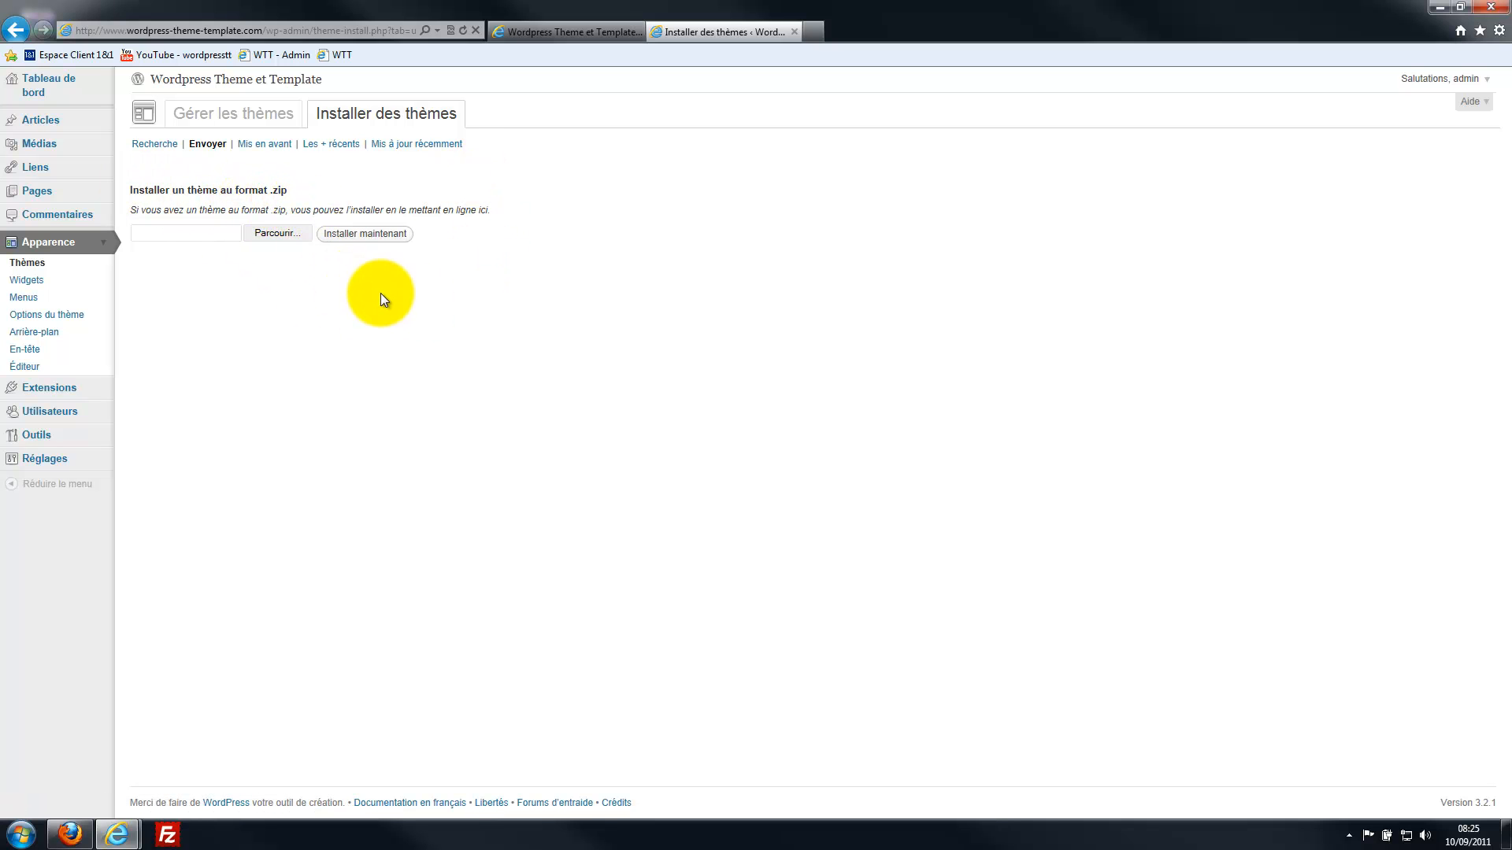
Select Envisioned.zip from the Desktop and install it with Installer maintenant.
left_click(276, 233)
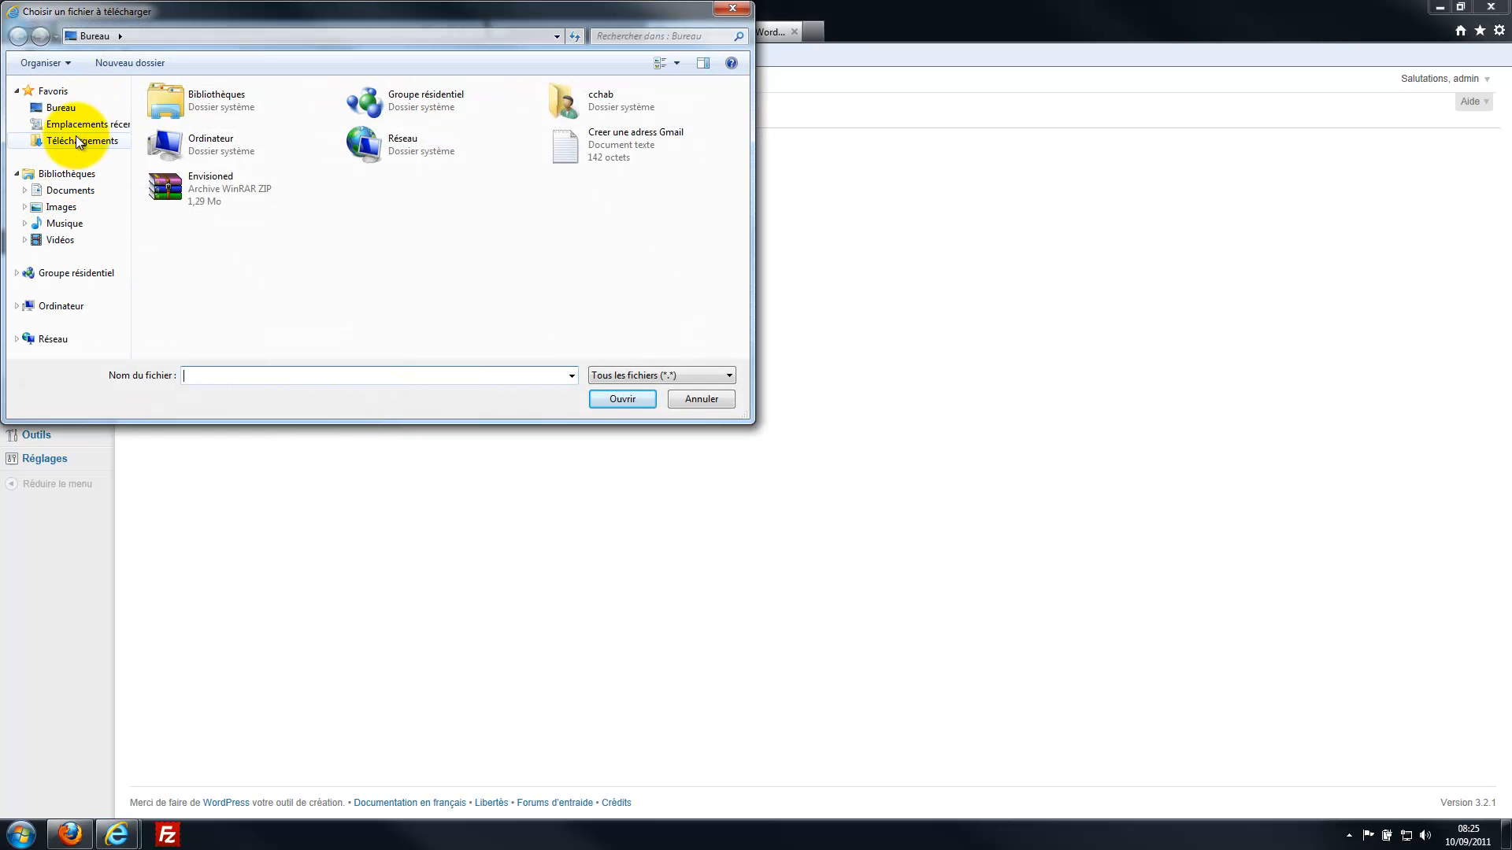
left_click(167, 182)
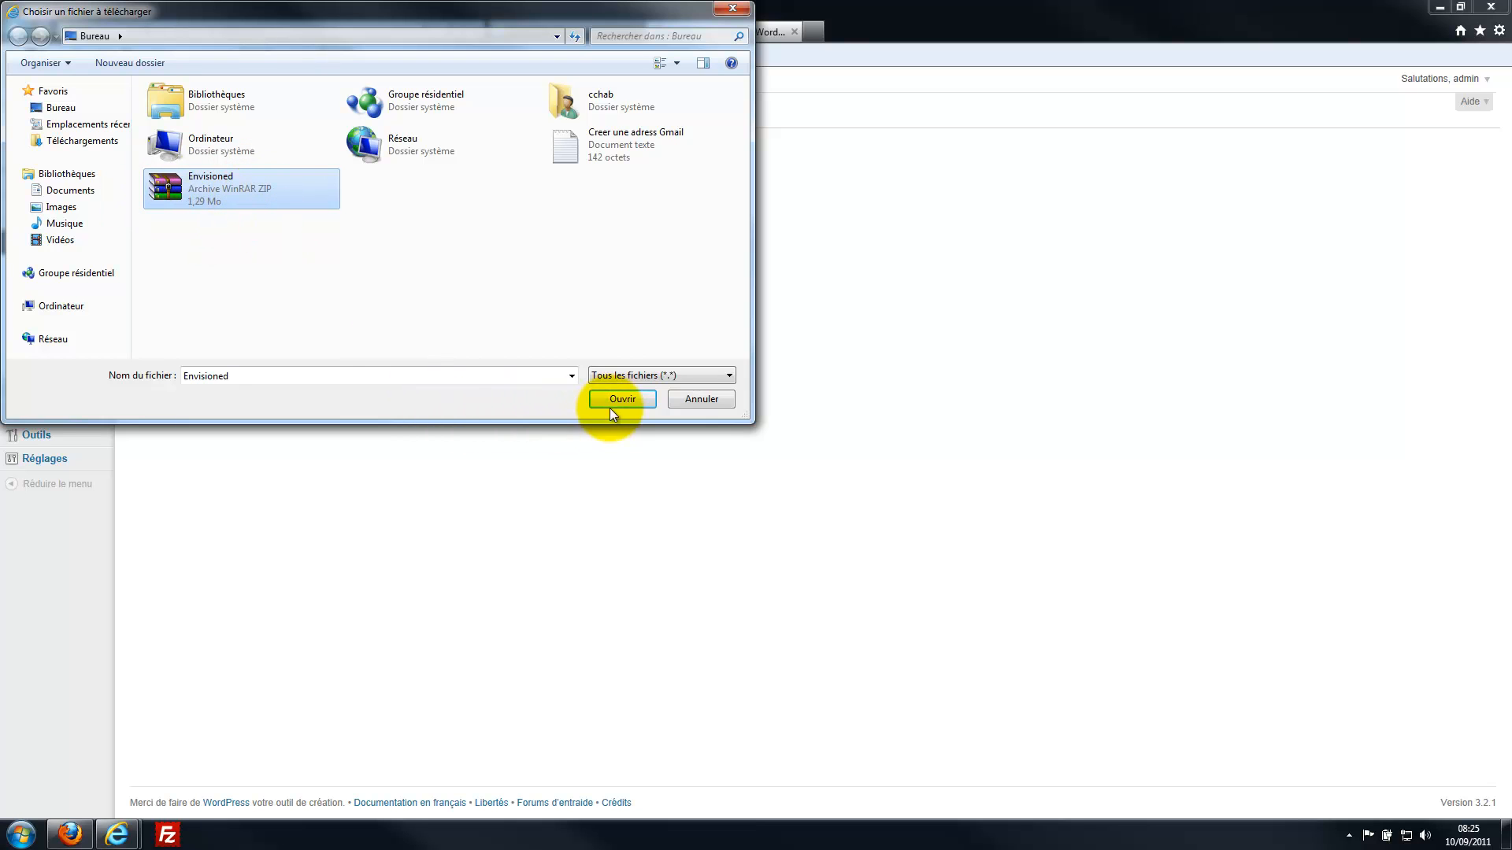
left_click(633, 400)
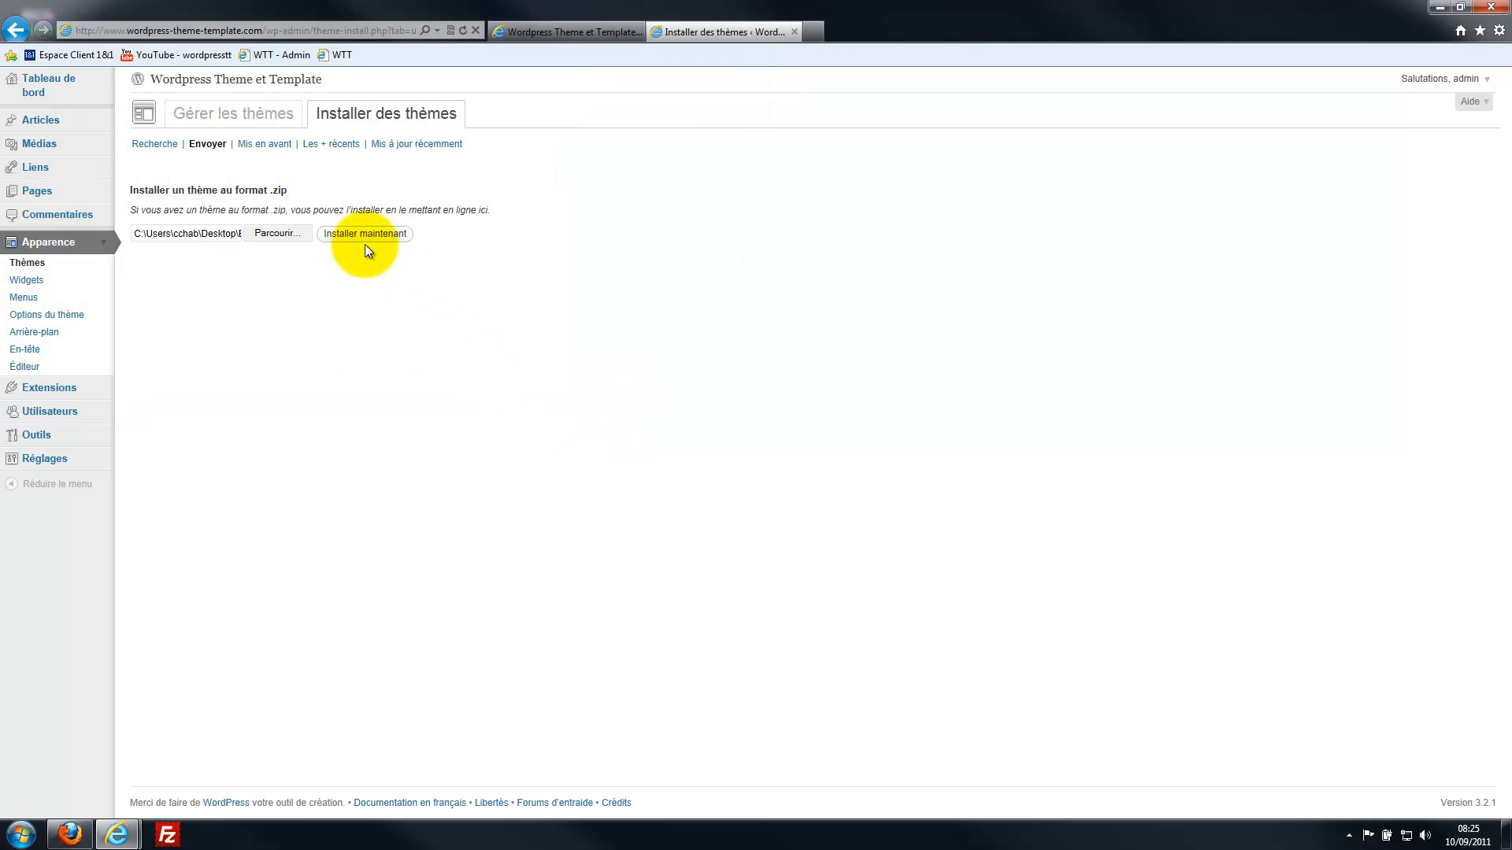
left_click(364, 236)
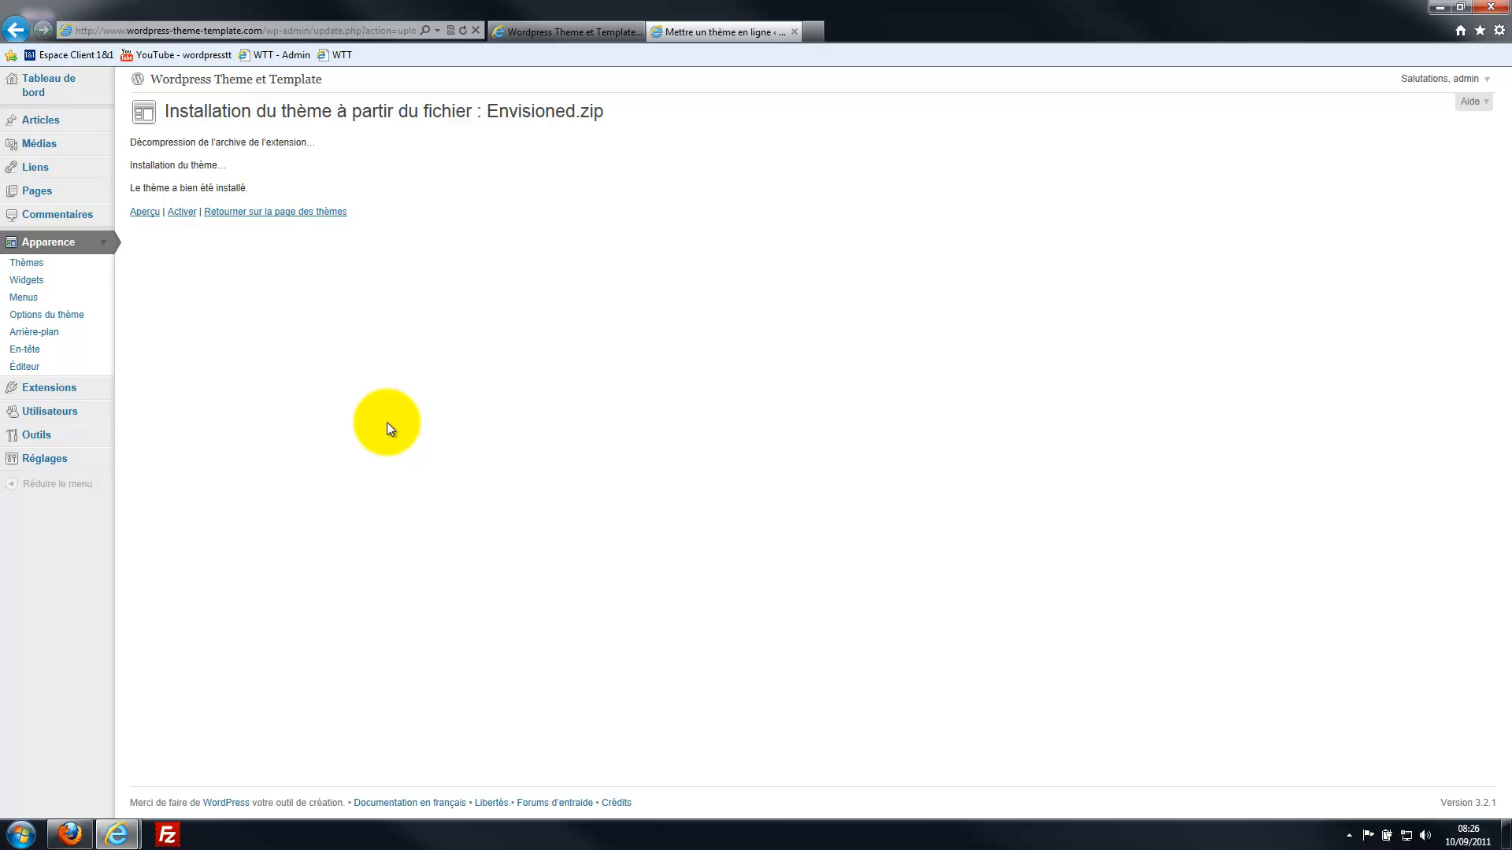
Activate the Envisioned 1.7 theme and switch to the blog's front-page tab.
left_click(183, 213)
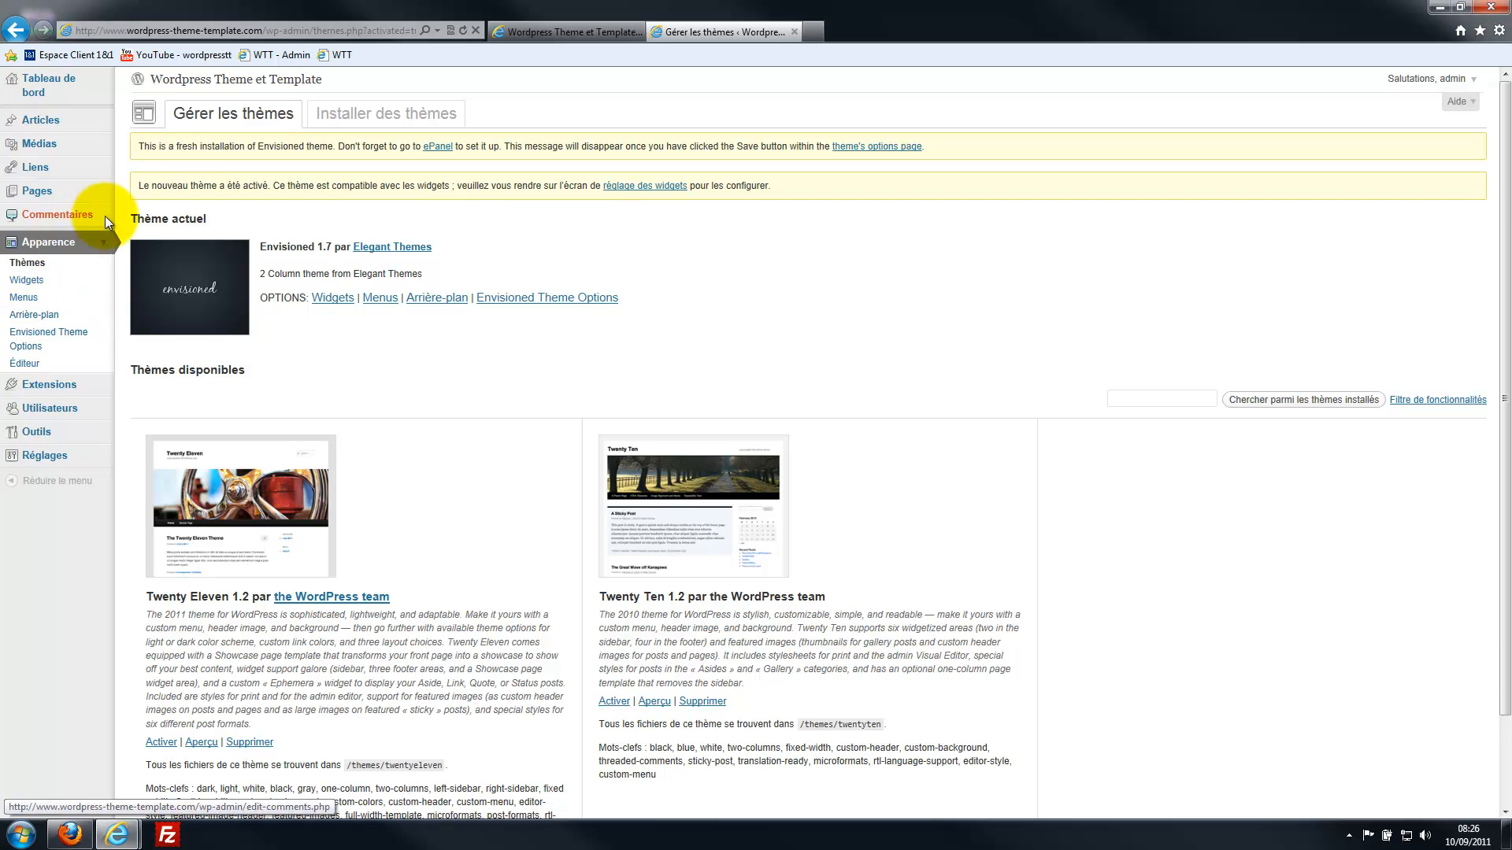
left_click(588, 36)
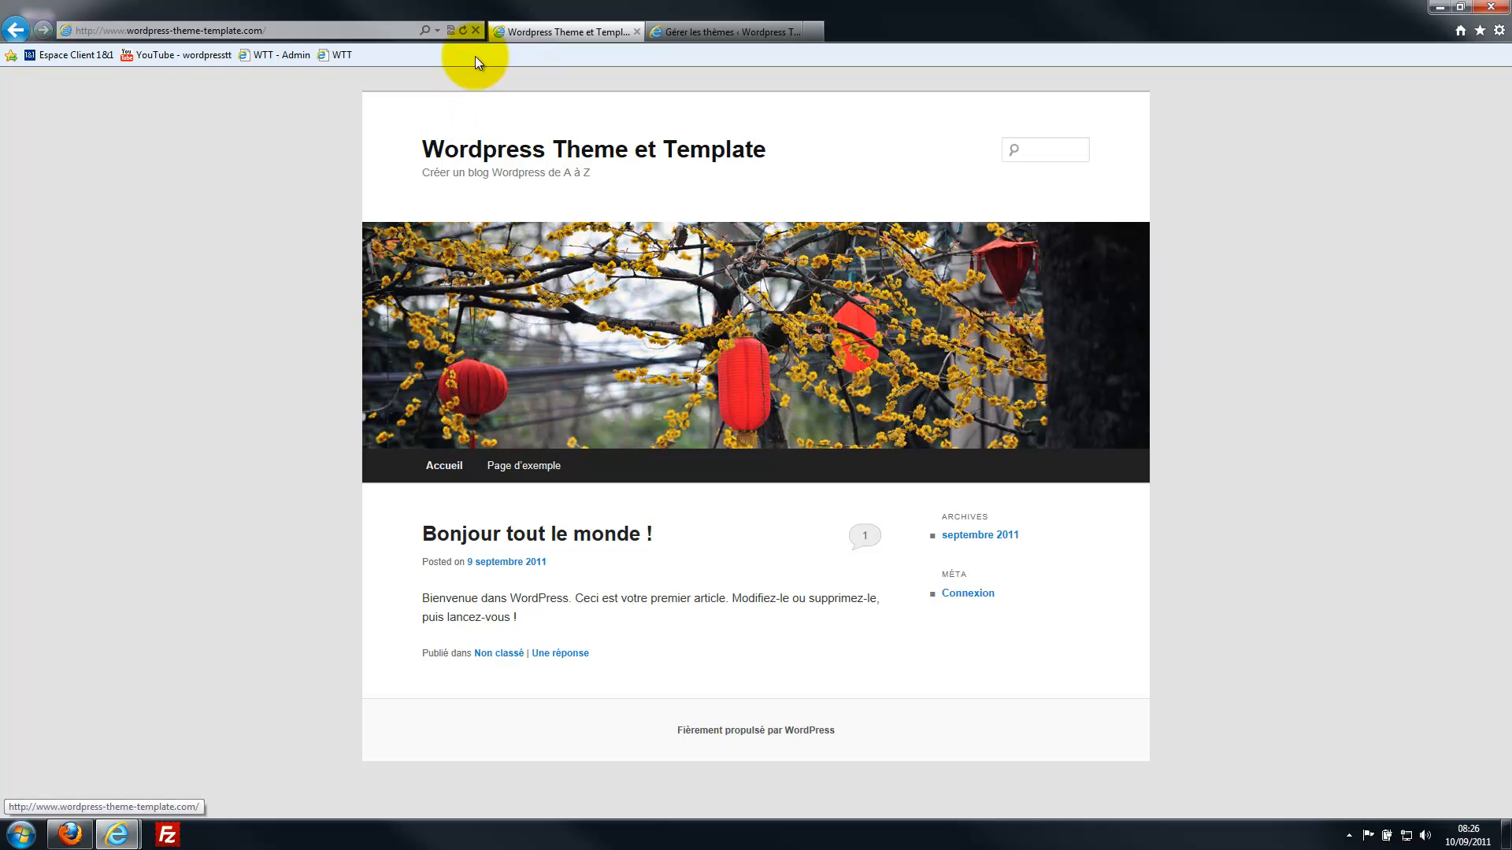
Reload the front page to see the Envisioned design, then return to the Gérer les thèmes tab.
left_click(461, 31)
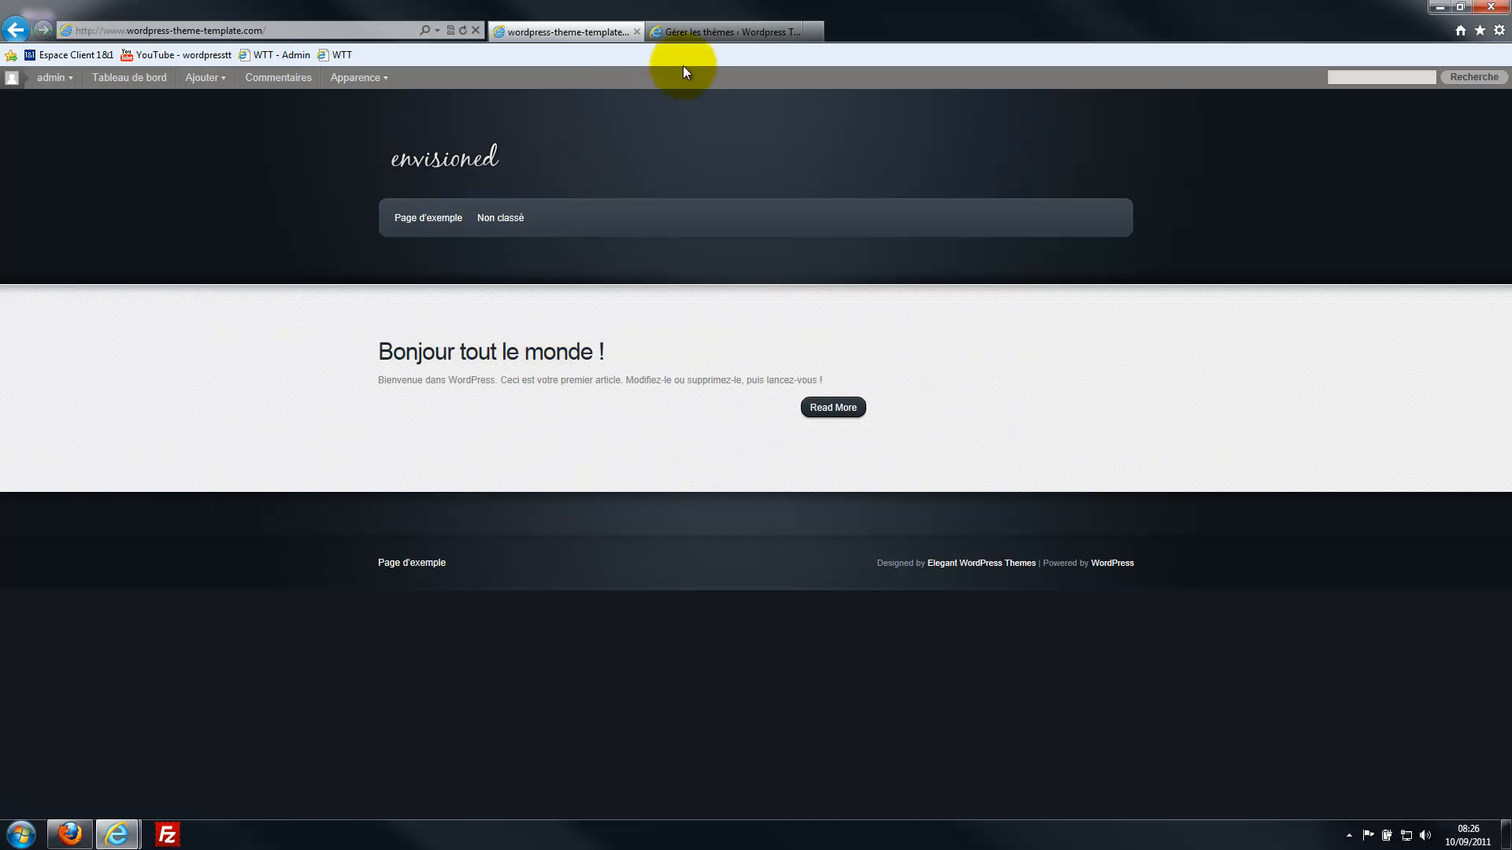
left_click(686, 34)
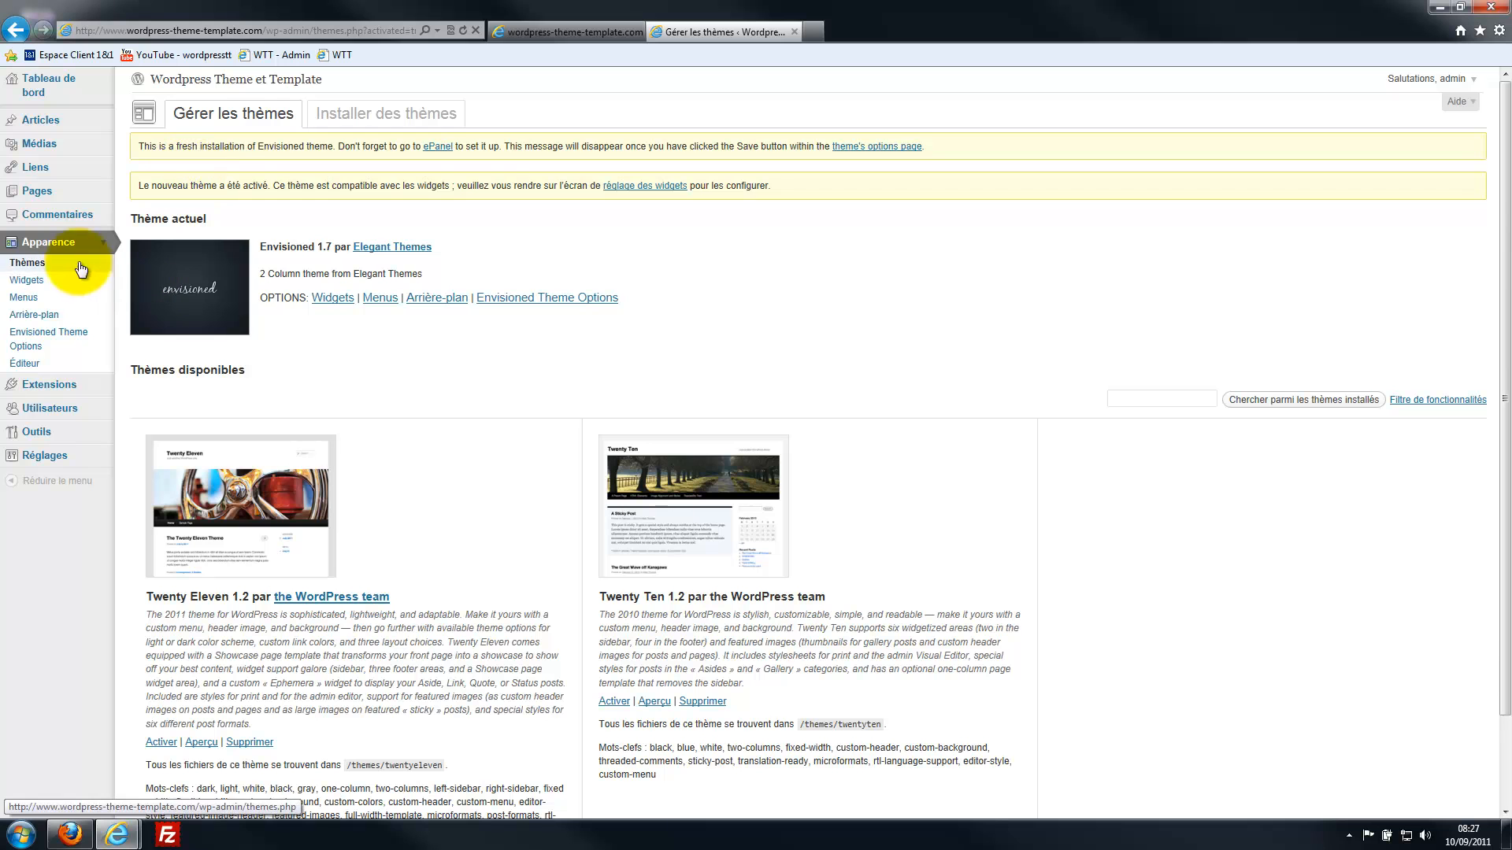
Reopen the .zip theme upload form, browse to Envisioned, then cancel the file selection.
left_click(386, 118)
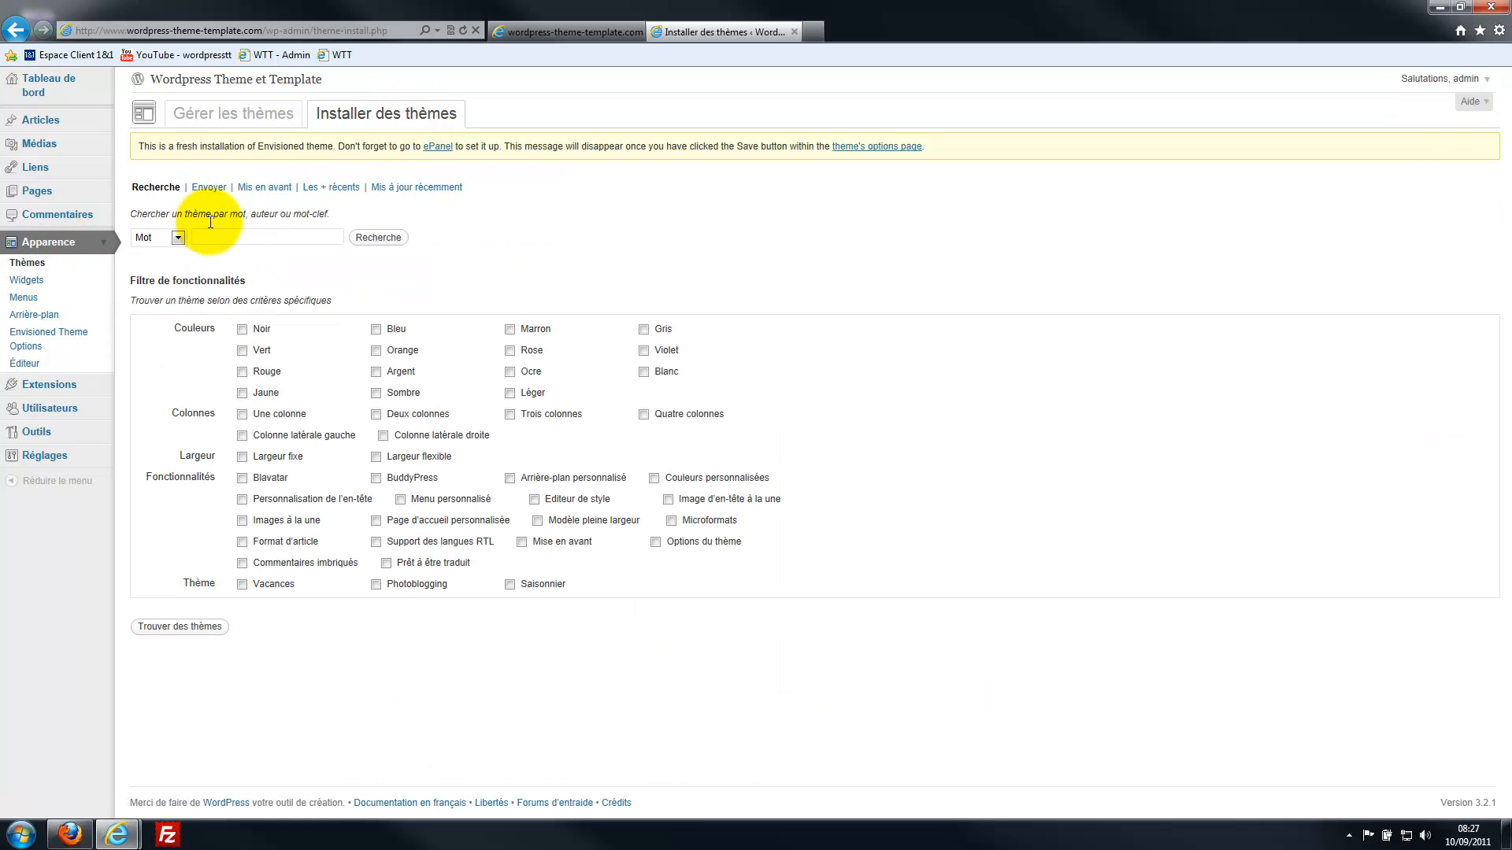
left_click(211, 189)
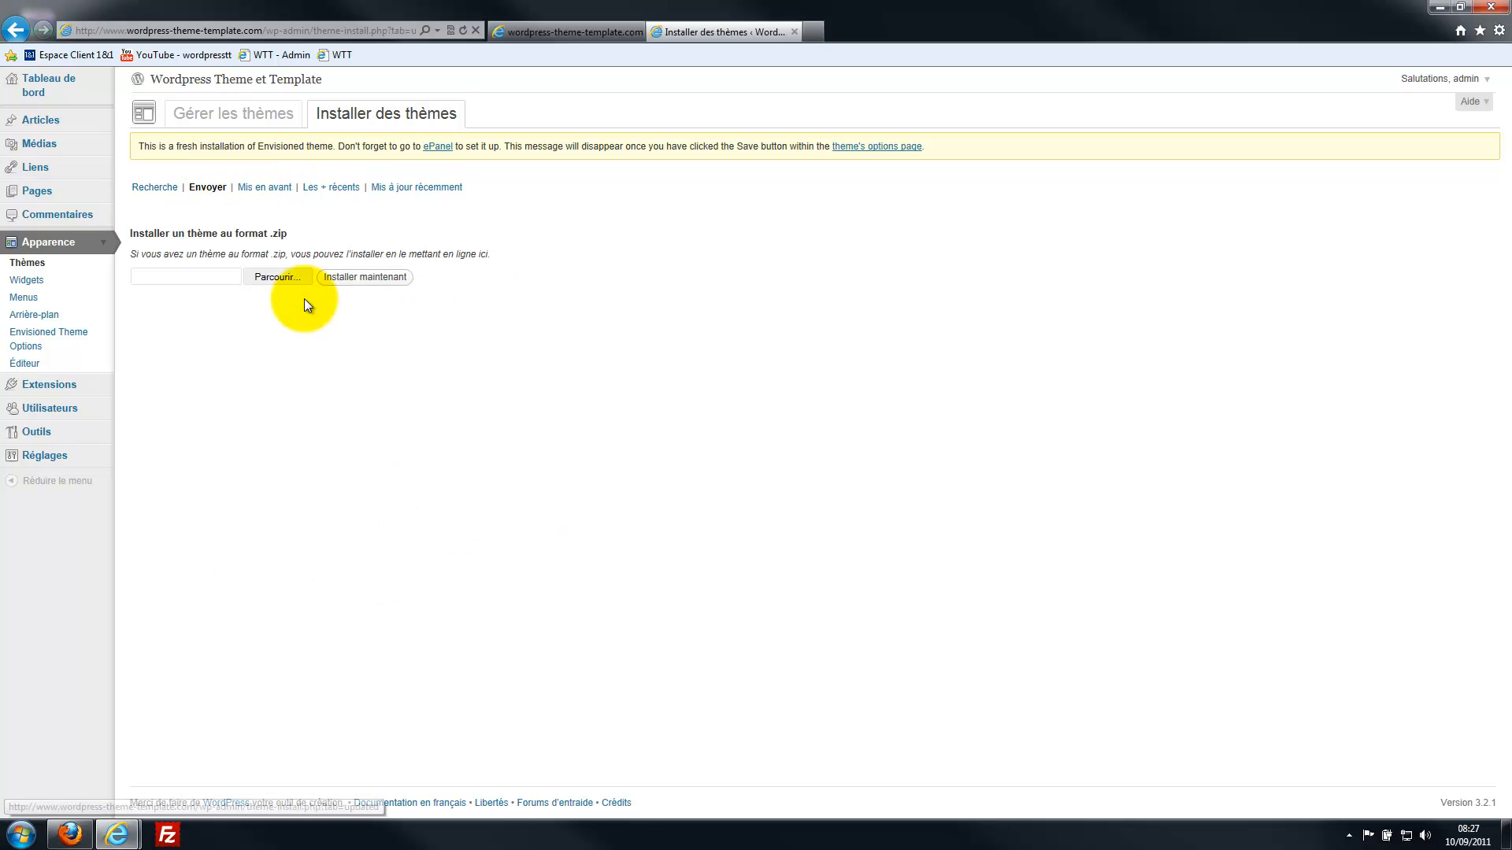
left_click(267, 277)
left_click(187, 194)
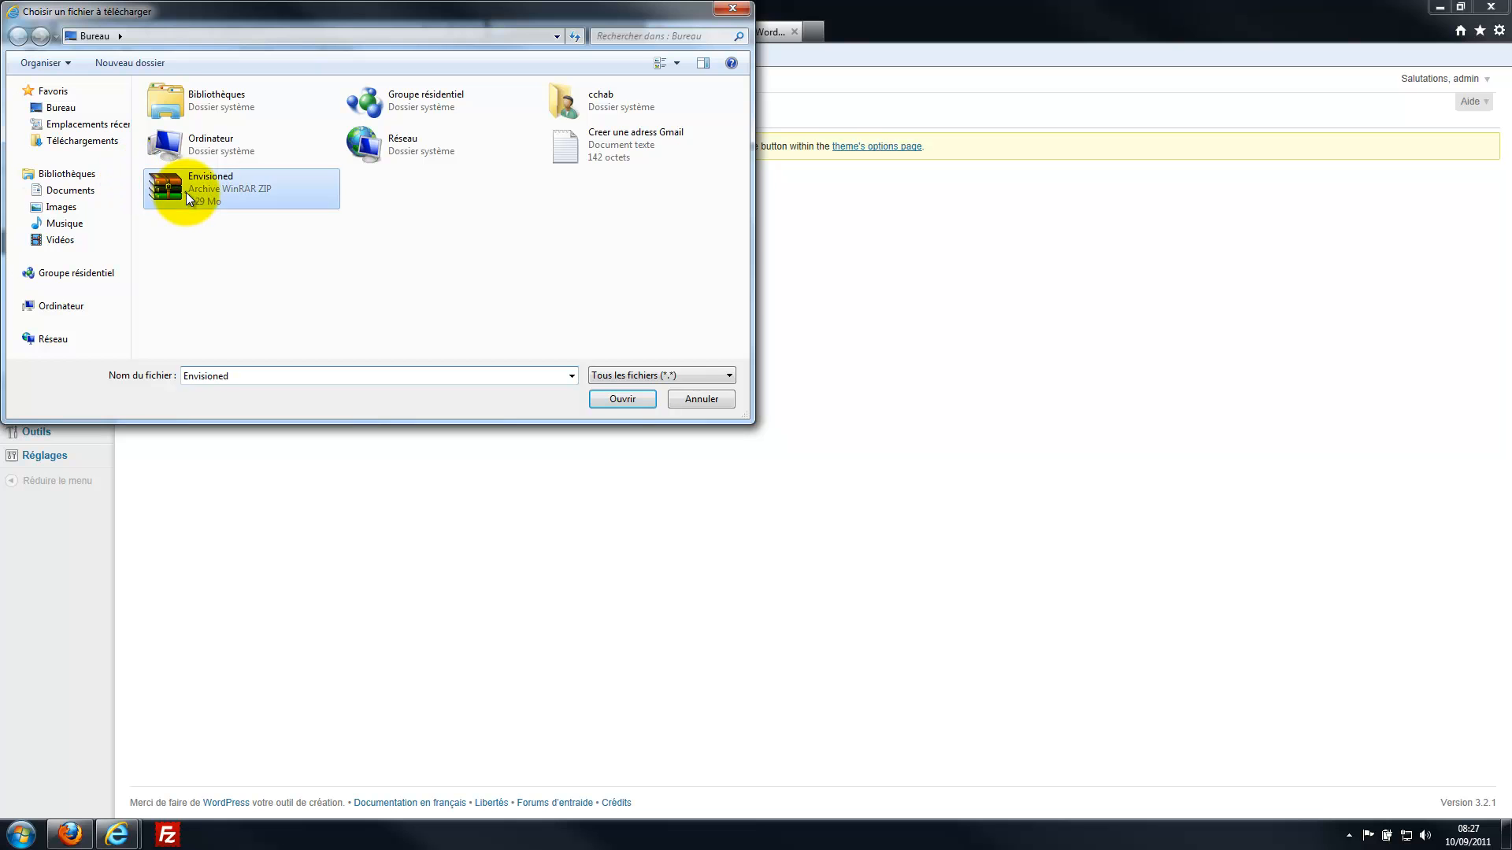
left_click(724, 400)
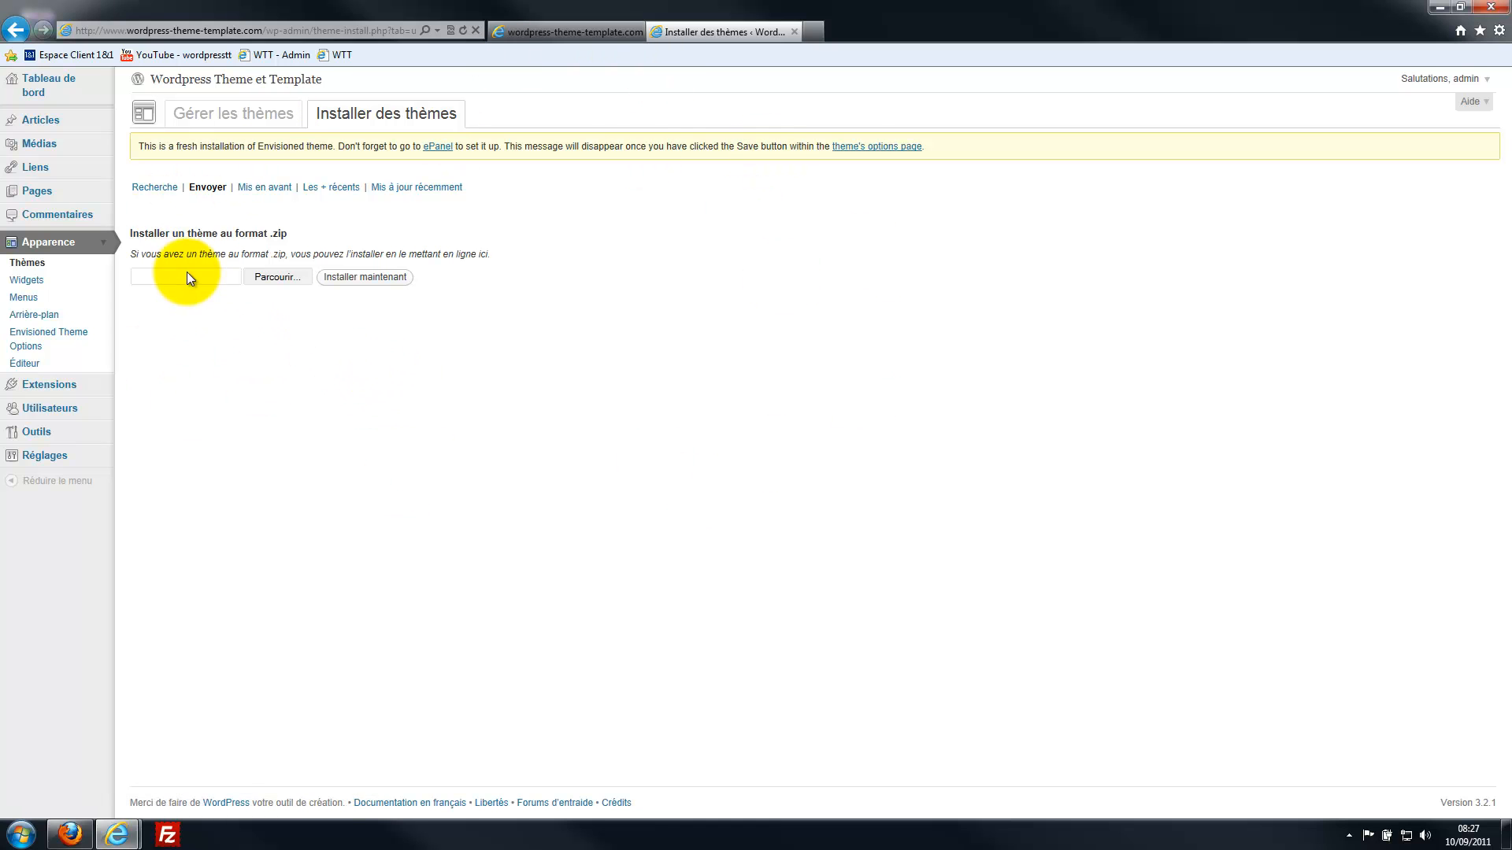
Minimize the browser to reveal the Envisioned ZIP archive on the desktop.
left_click(1439, 7)
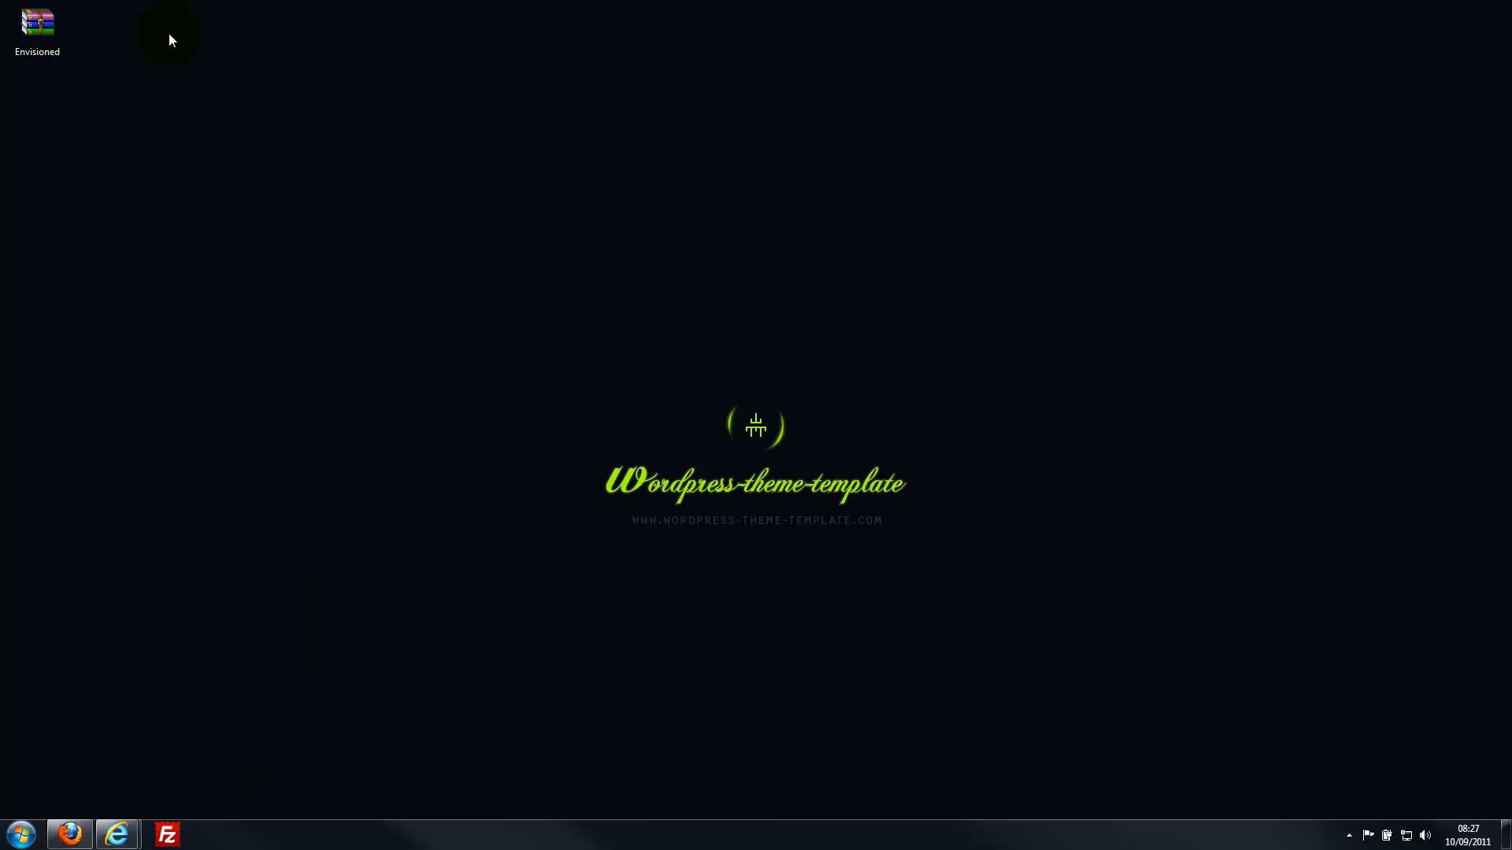
left_click(50, 34)
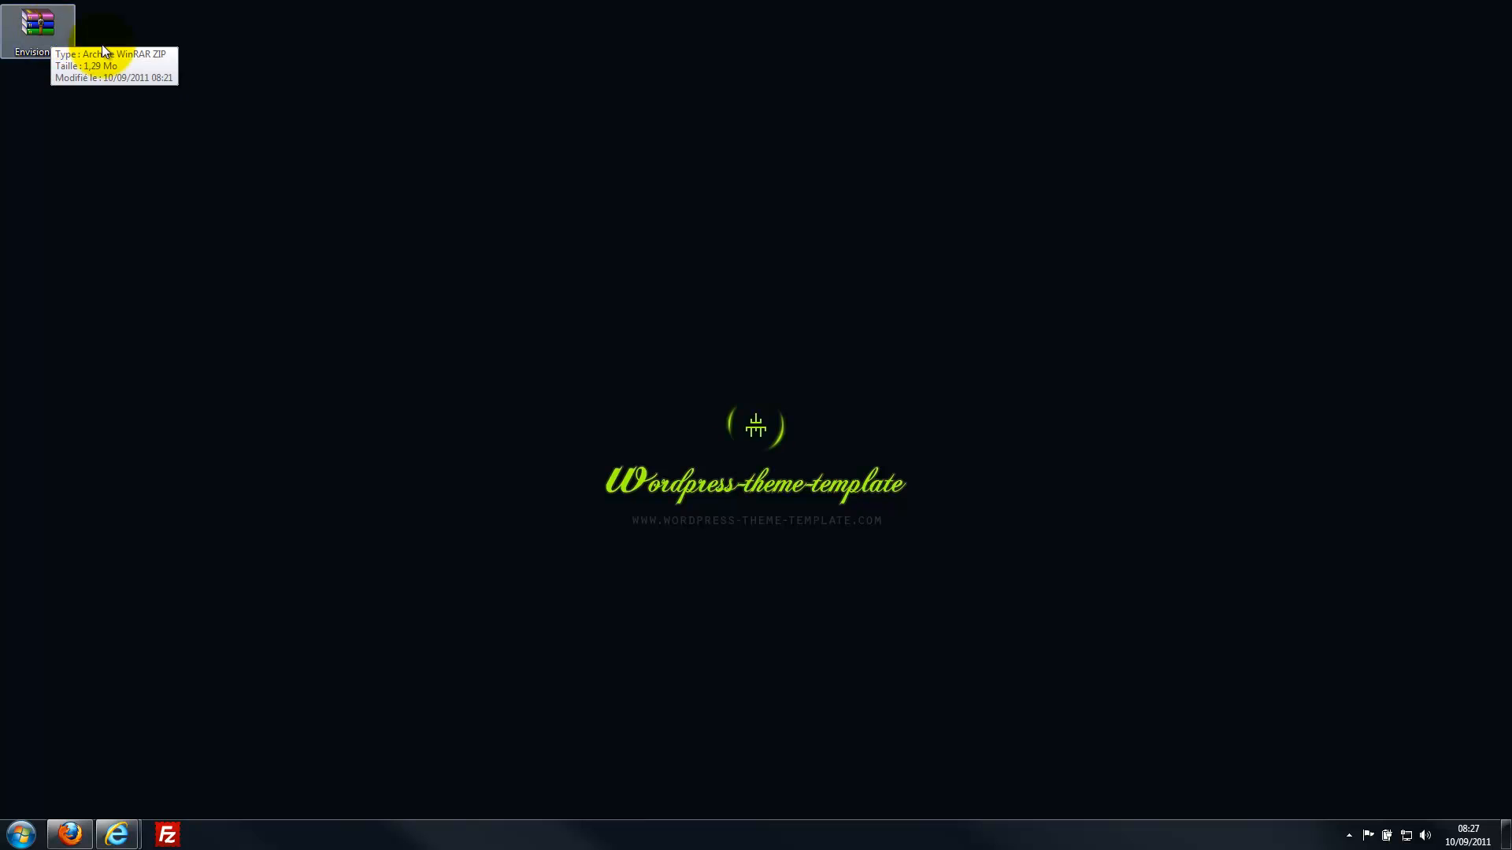
left_click(87, 40)
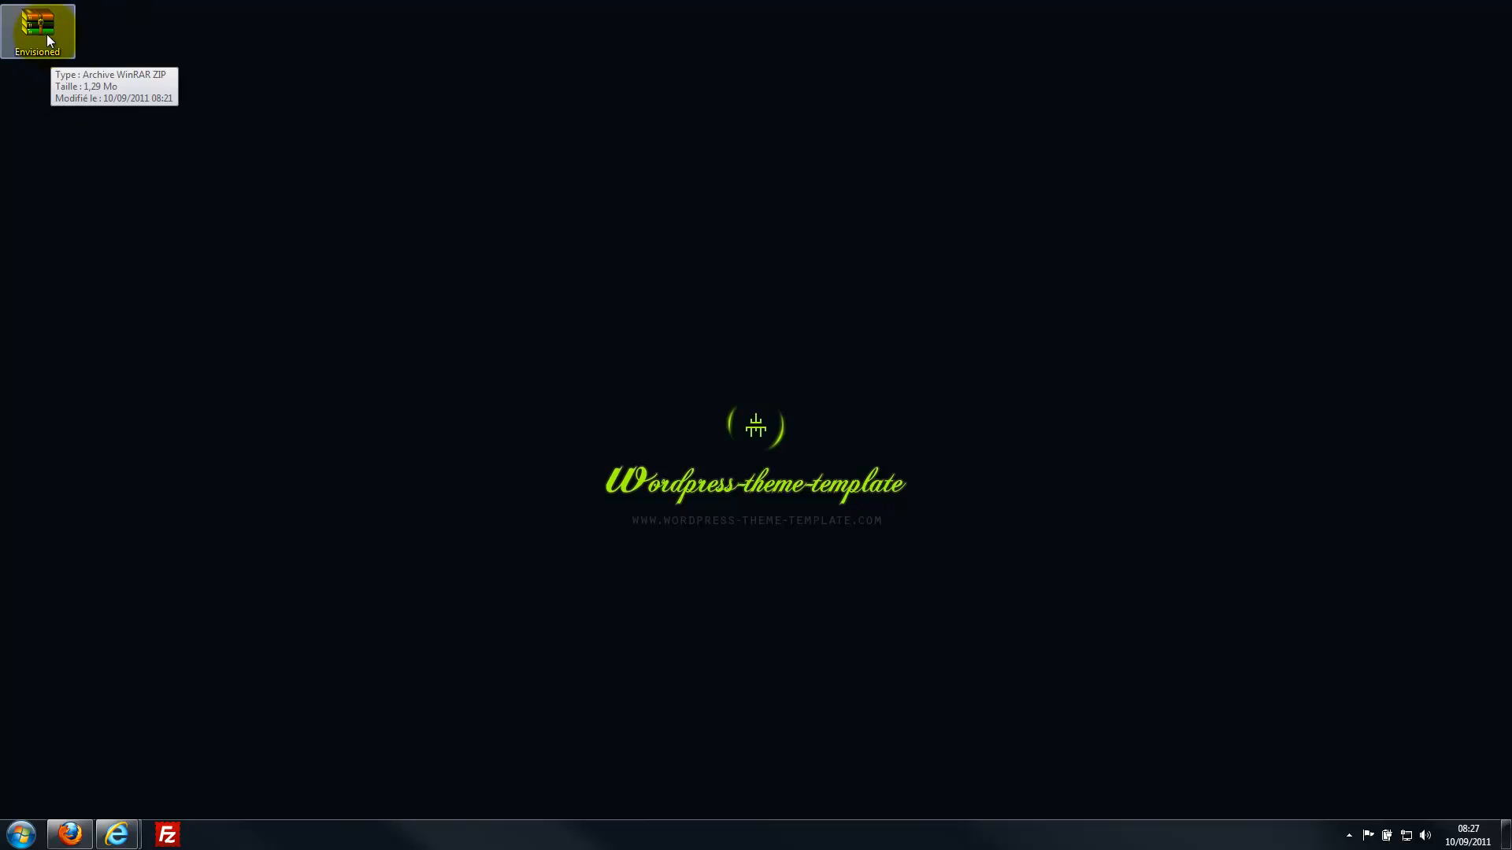
Extract Envisioned.zip with WinRAR into Desktop\Envisioned, then close WinRAR.
double_click(46, 25)
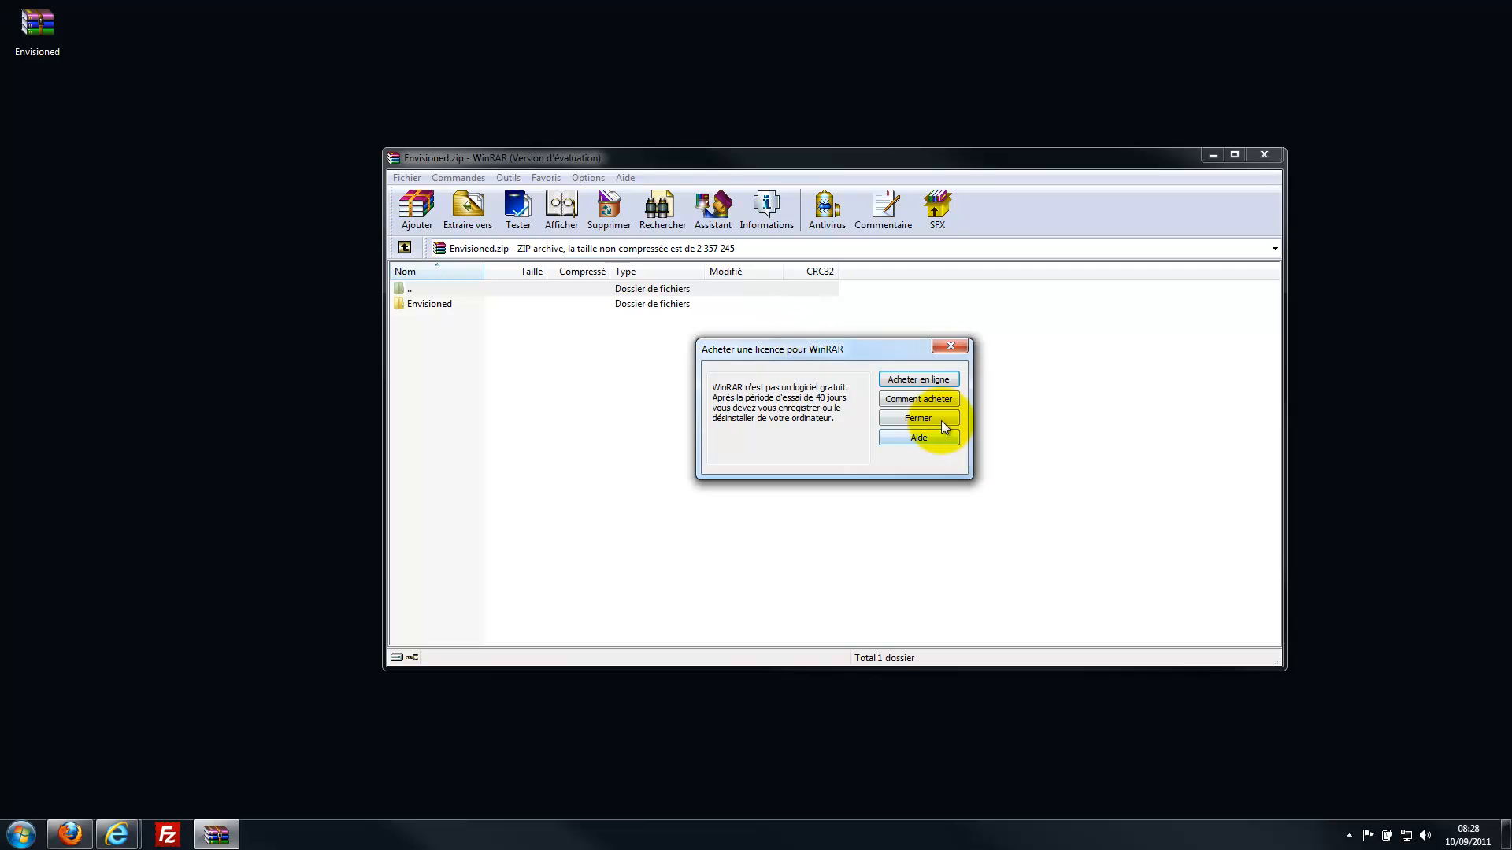
left_click(937, 417)
left_click(466, 214)
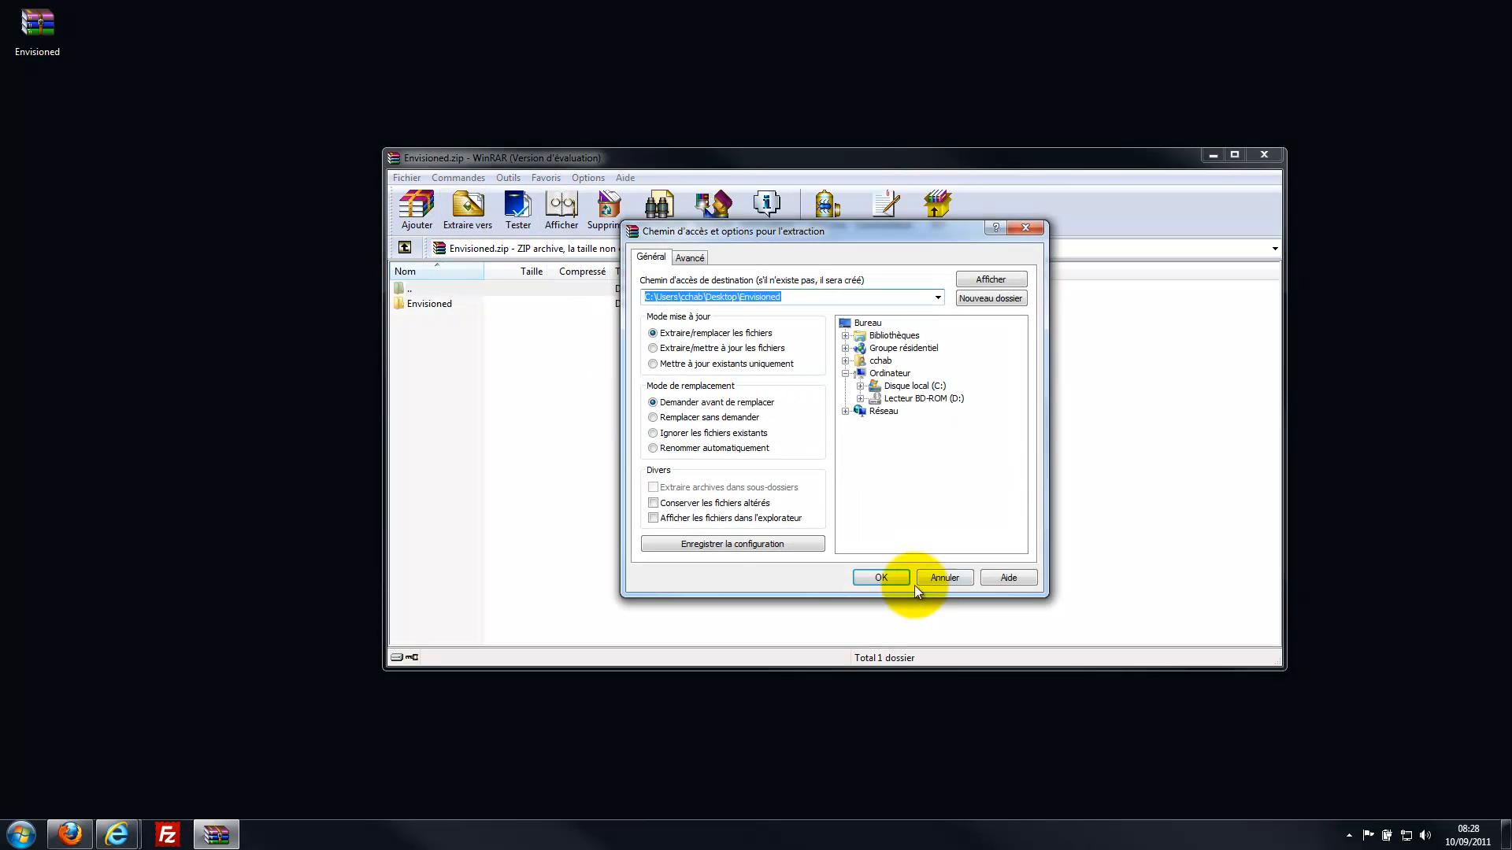
left_click(892, 575)
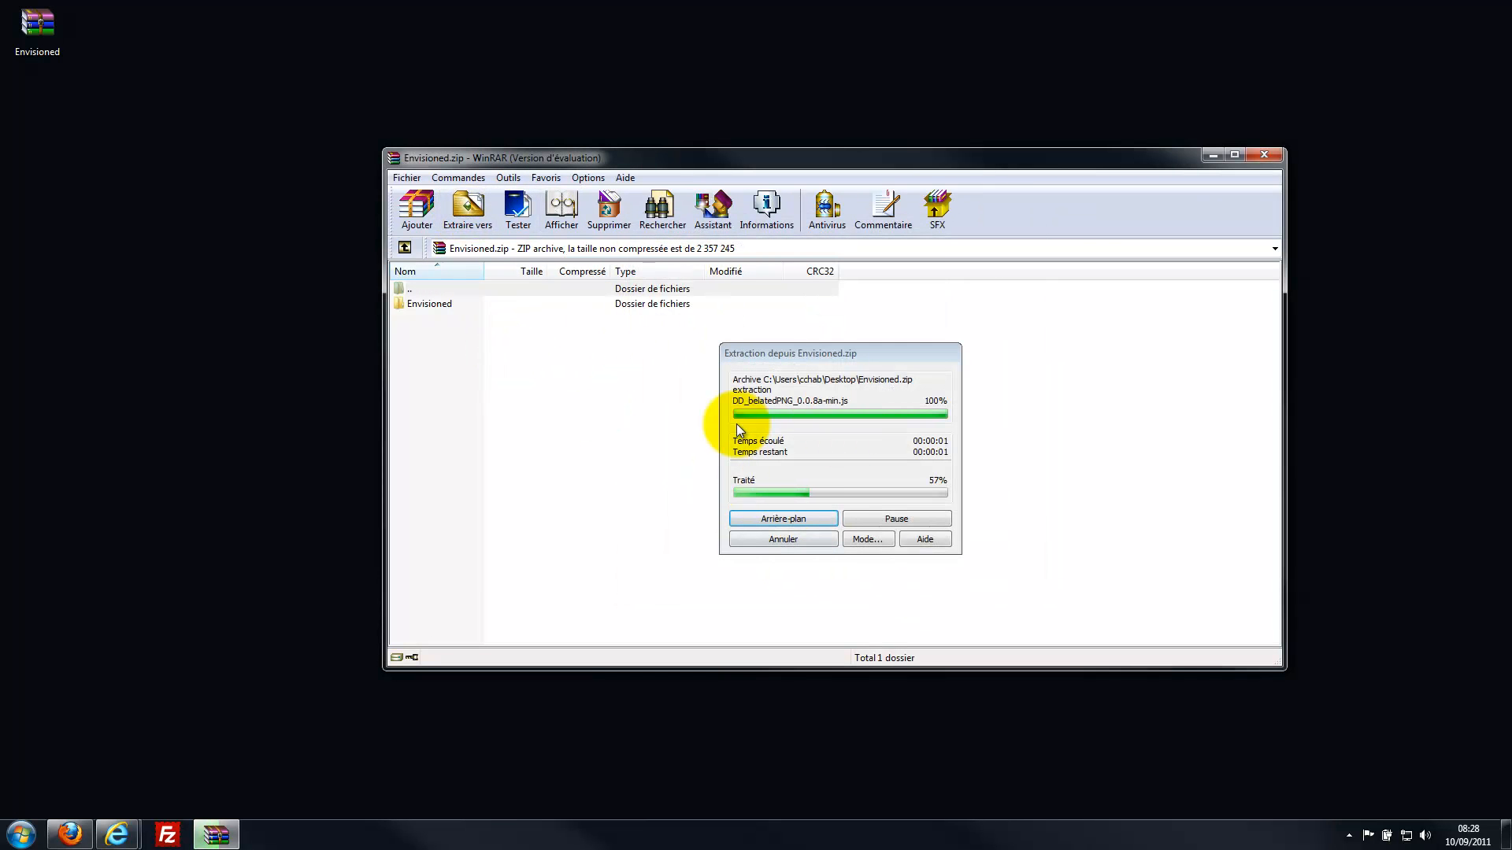
double_click(394, 159)
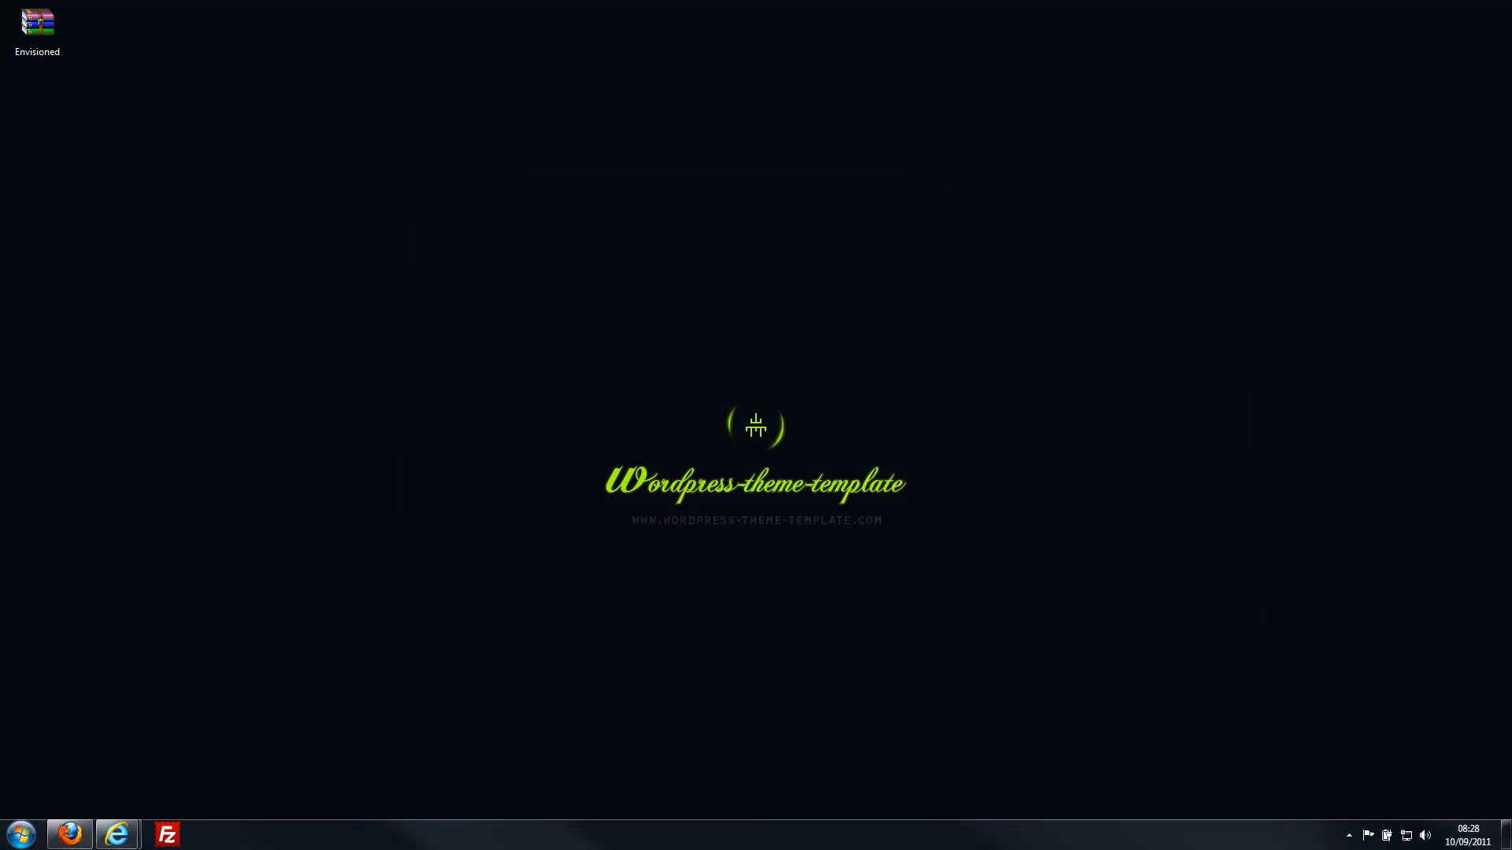
Open the extracted Envisioned desktop folder and inspect the nested Envisioned theme folder's files.
left_click_drag(0, 63, 200, 80)
double_click(33, 106)
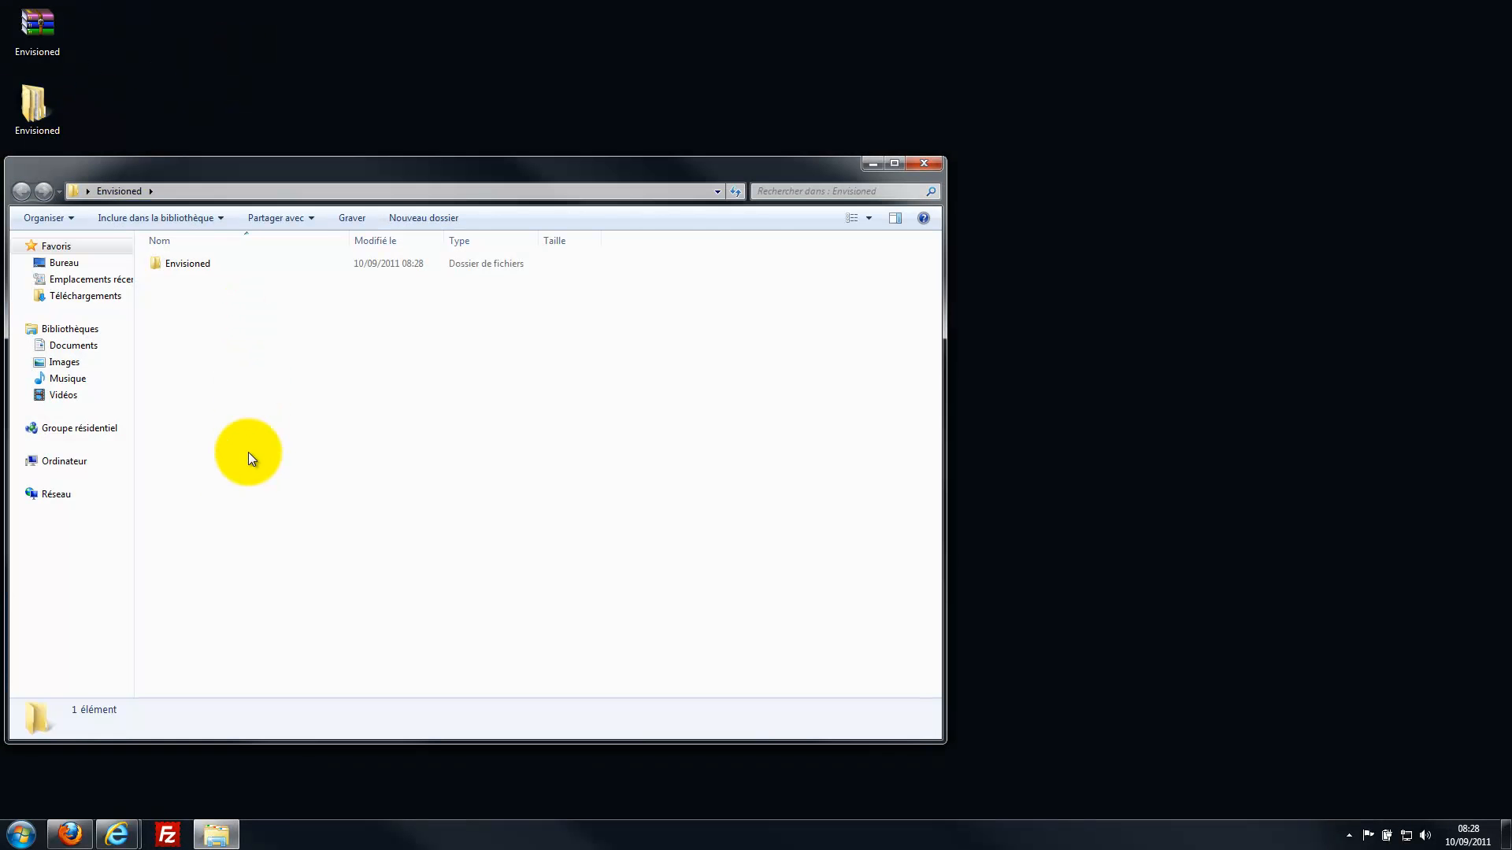
left_click(179, 266)
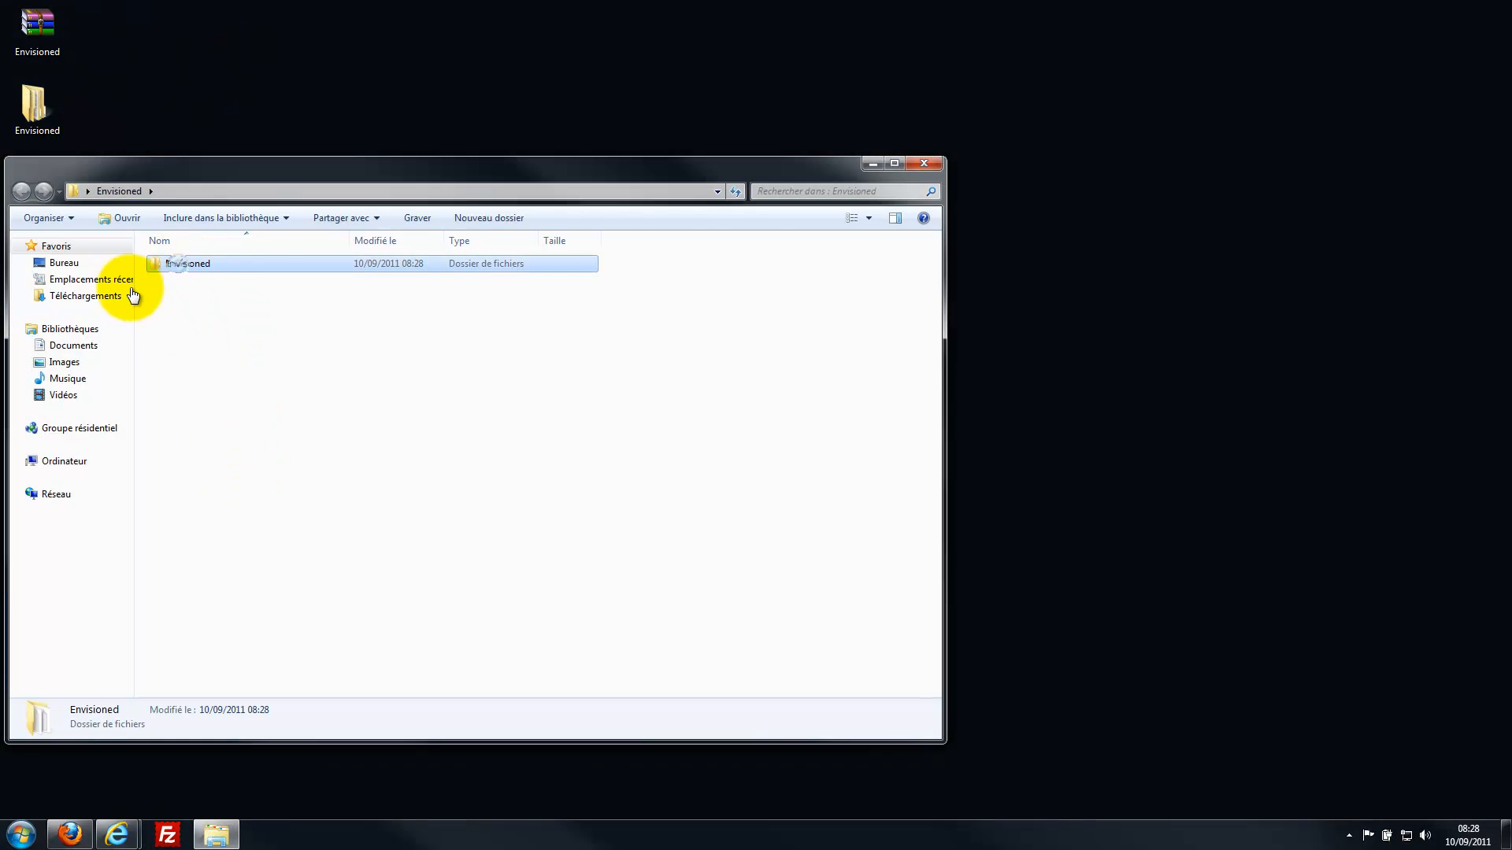
double_click(158, 266)
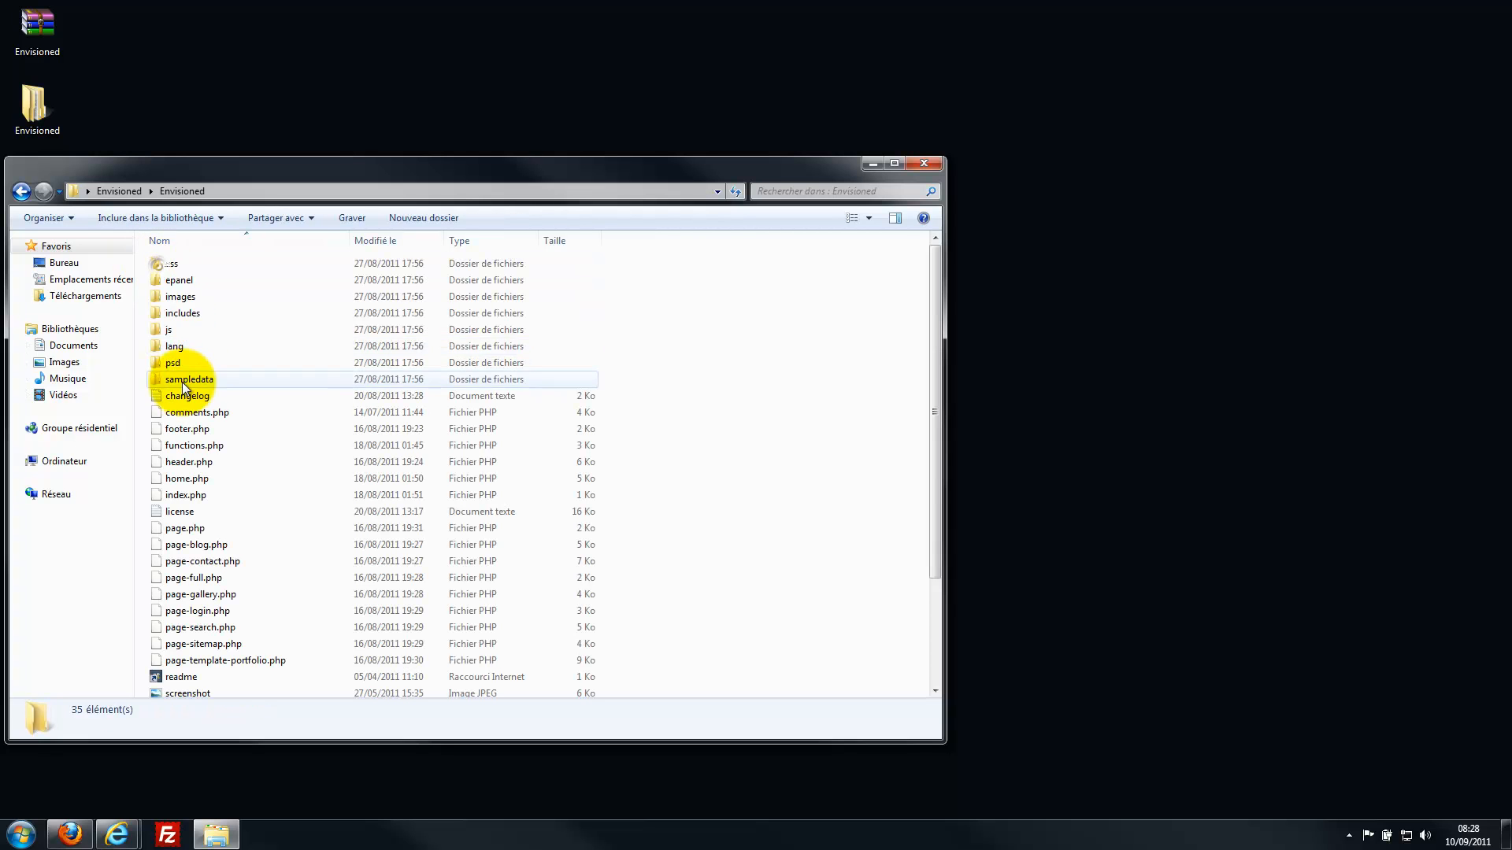
left_click(119, 191)
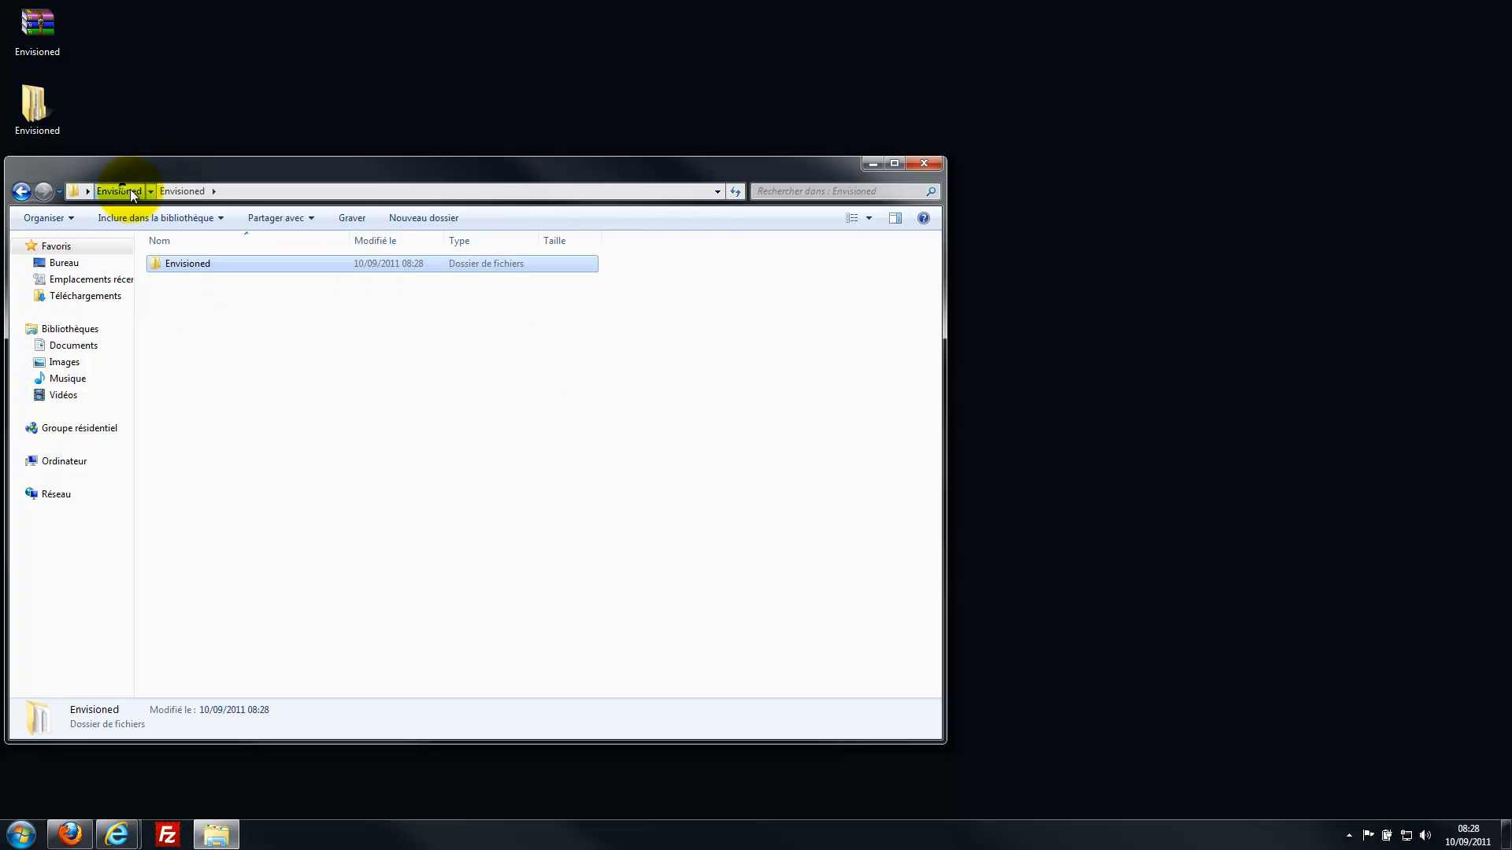
left_click(206, 347)
left_click(157, 264)
double_click(155, 262)
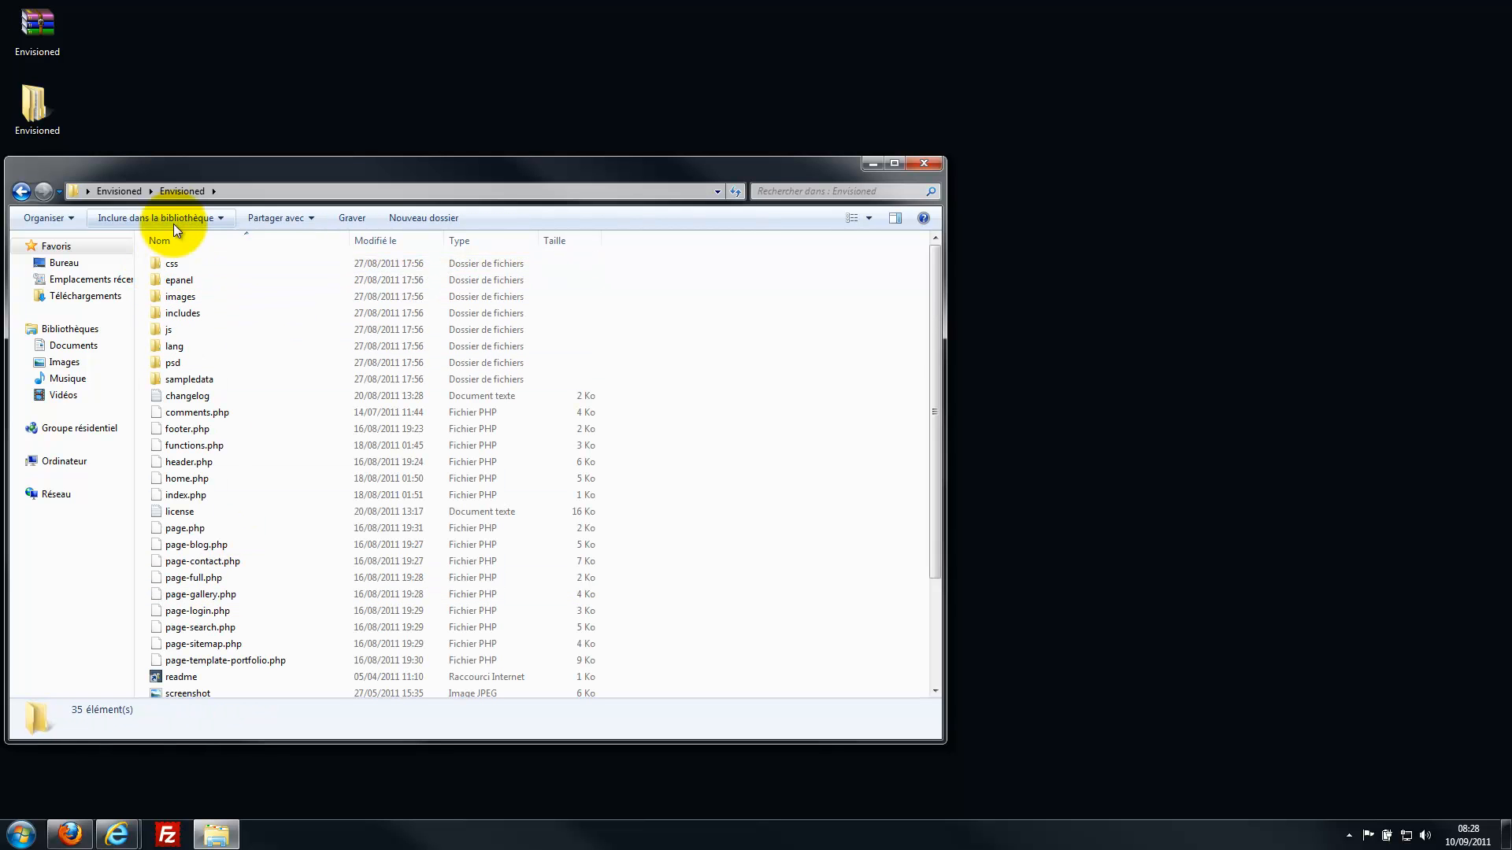
left_click(118, 190)
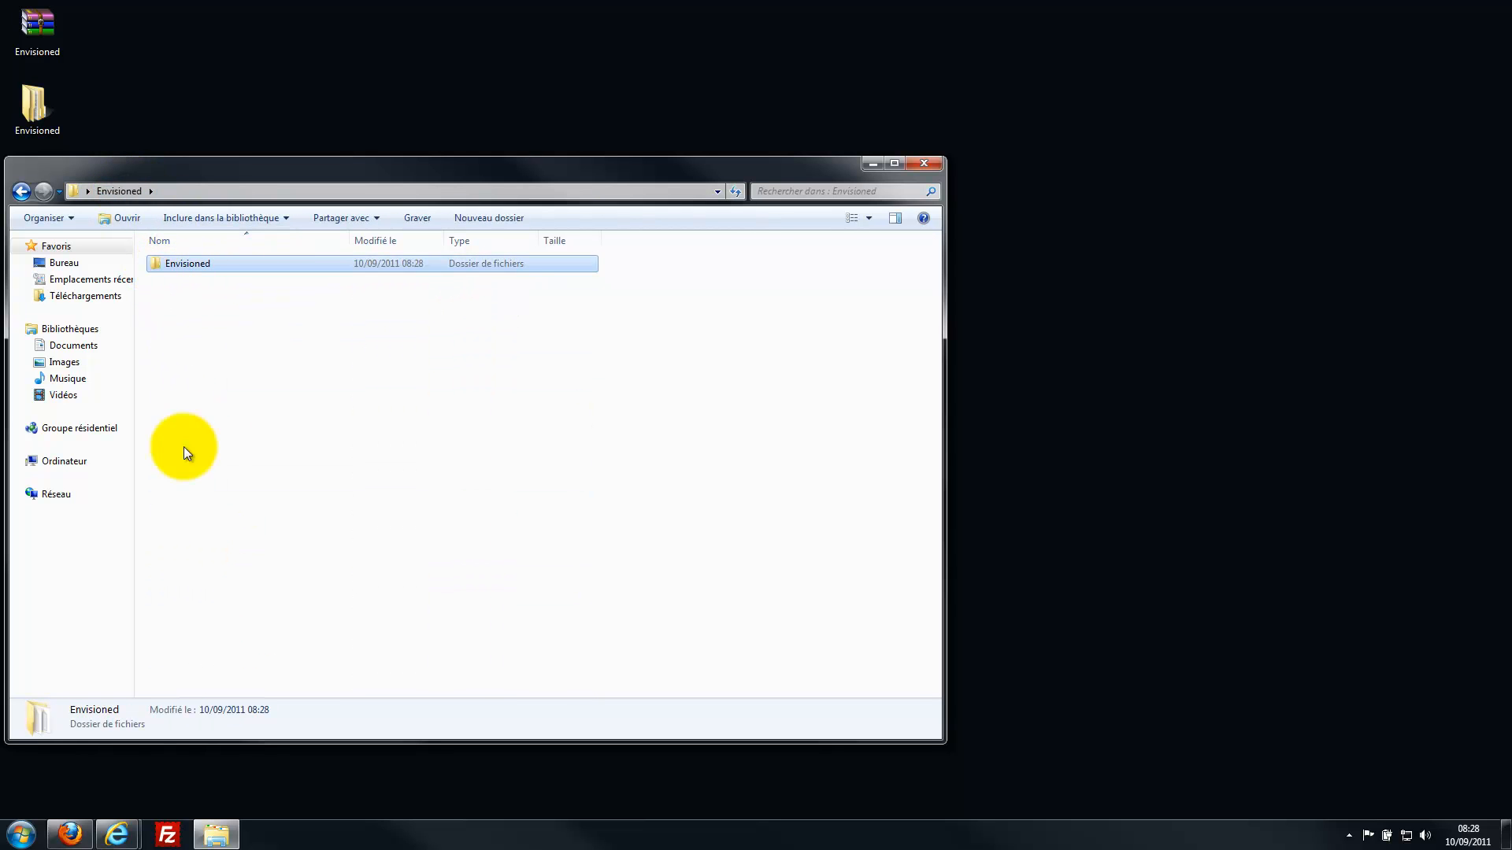
left_click(173, 835)
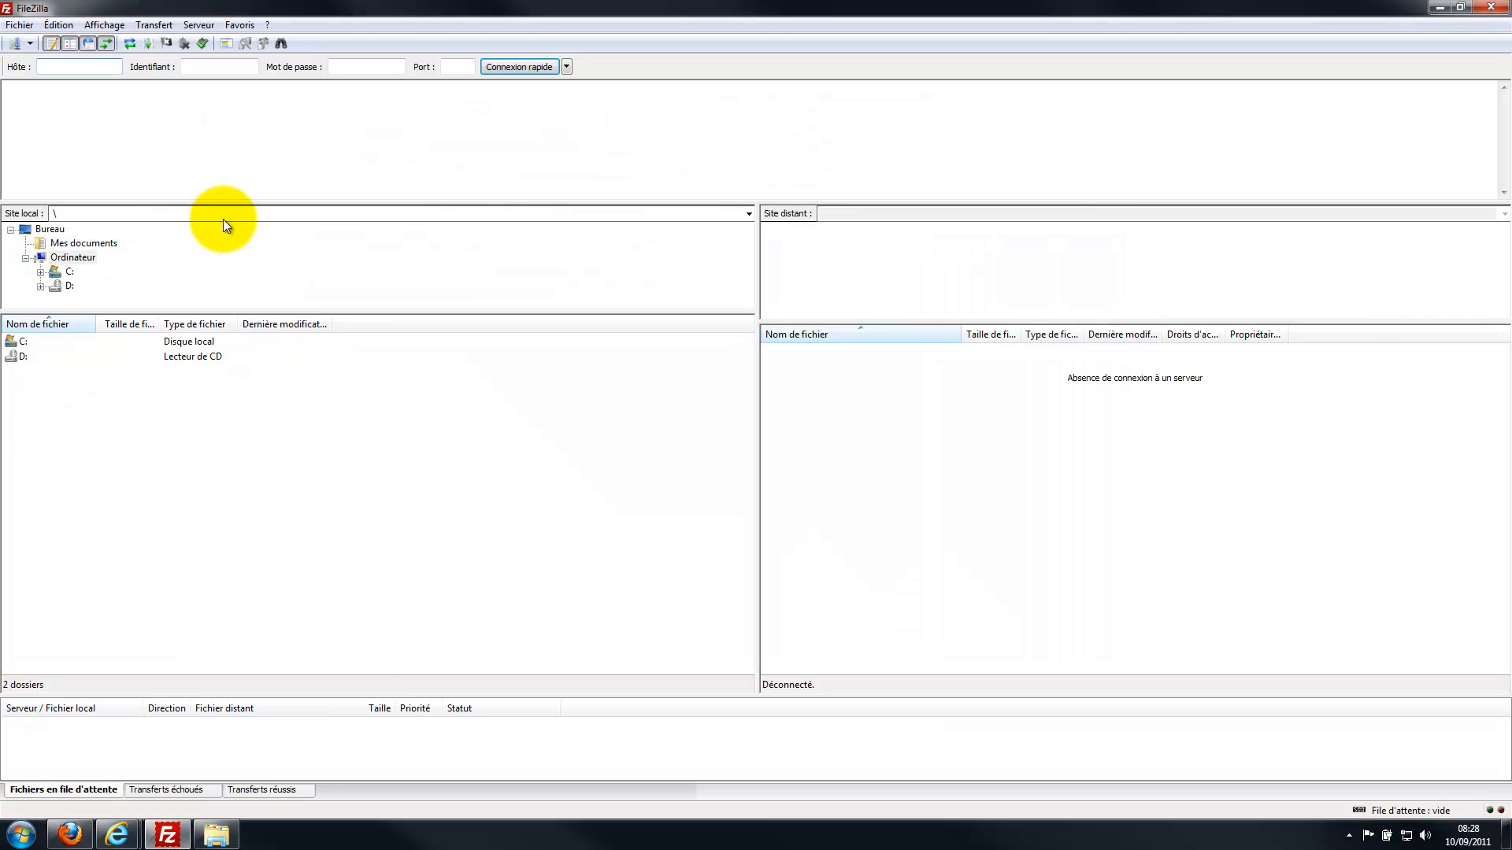
Connect to the saved Wordpresstt site and browse the local pane to Desktop\Envisioned.
left_click(33, 40)
left_click(39, 67)
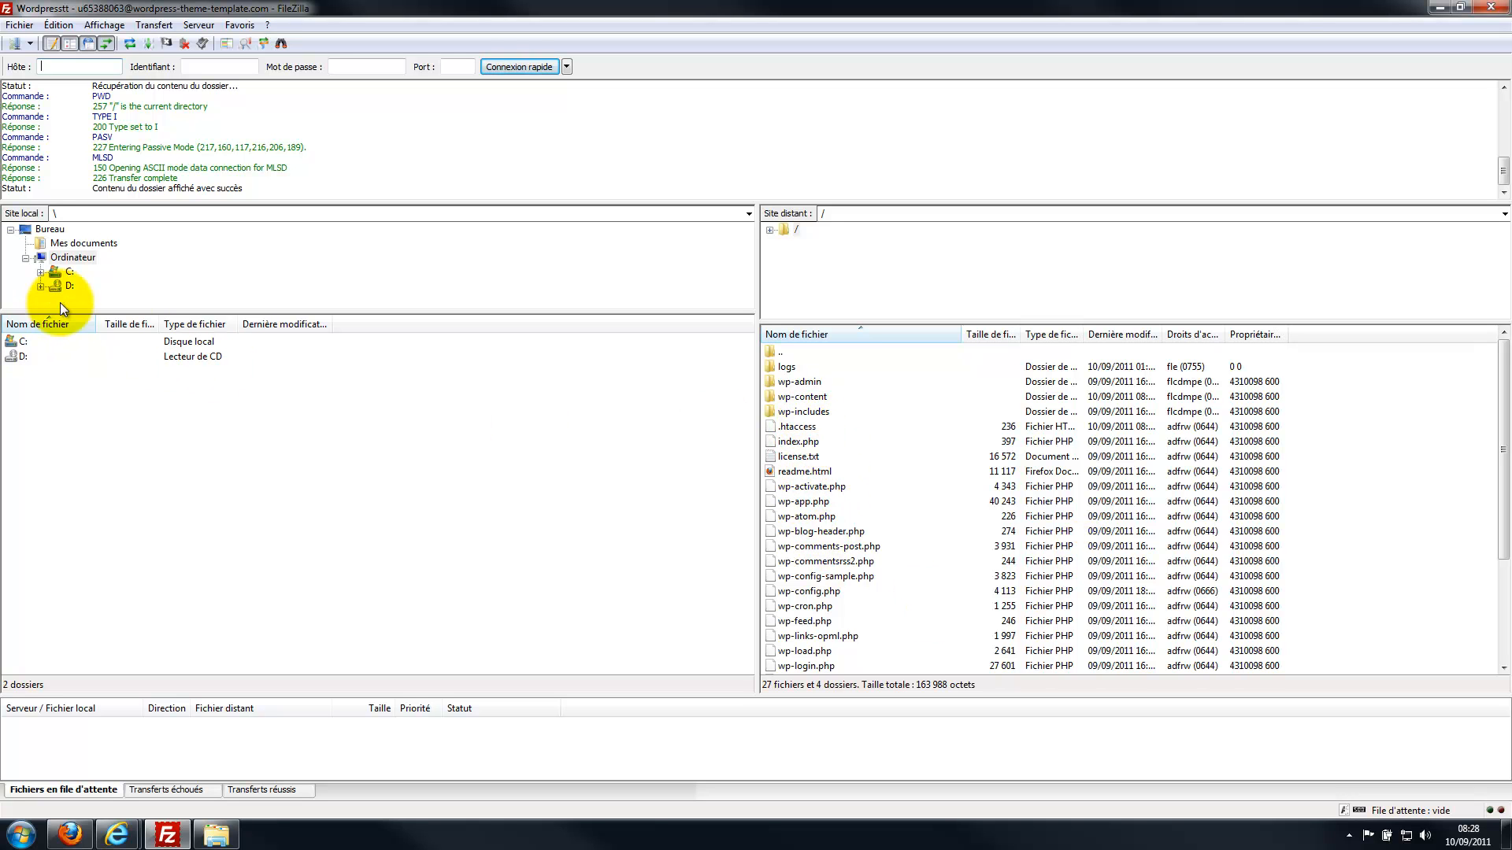
left_click(43, 229)
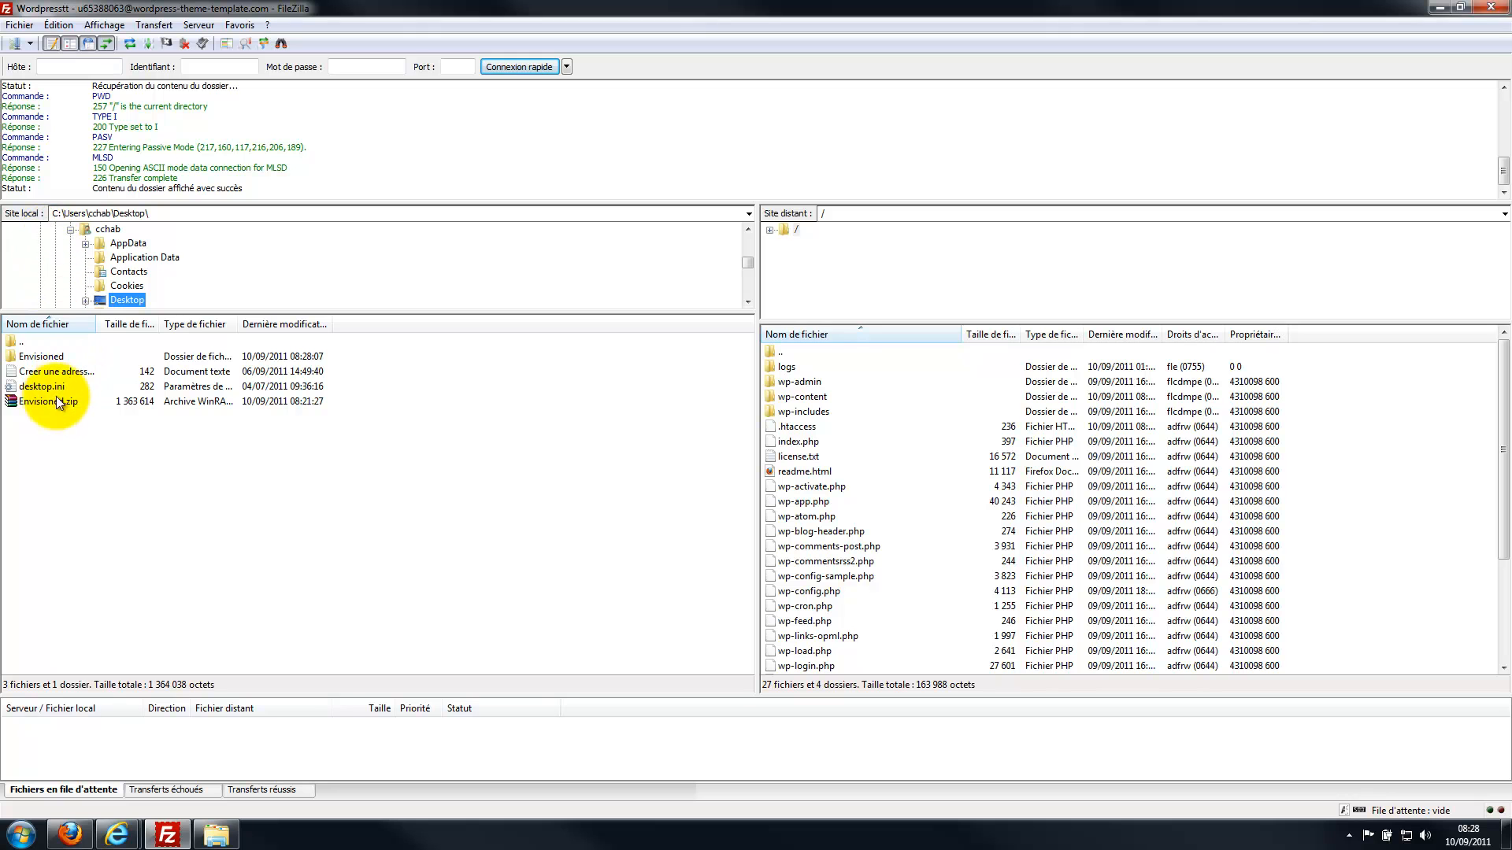
double_click(45, 358)
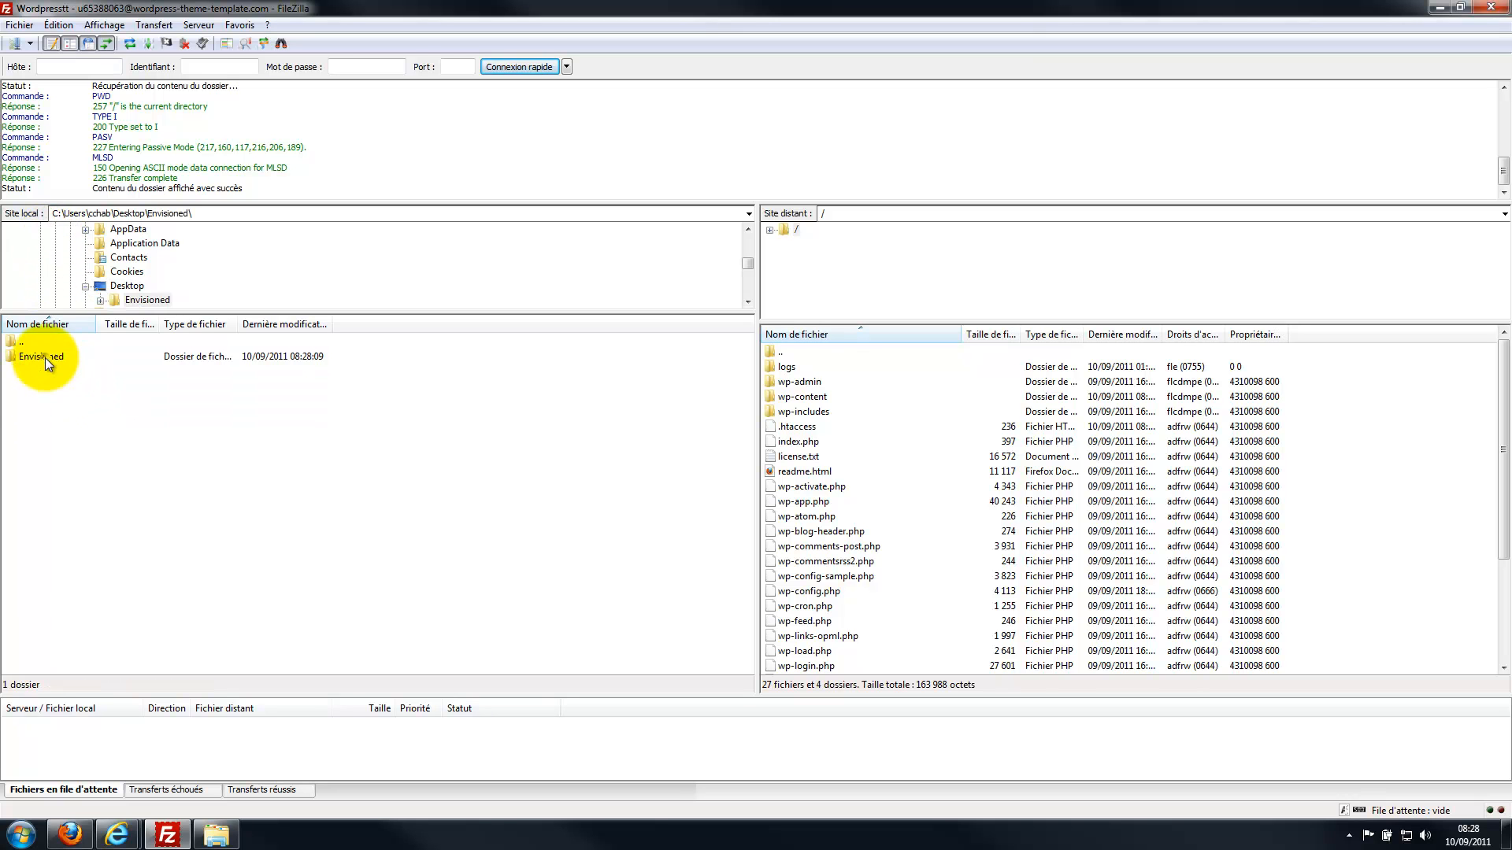
double_click(41, 356)
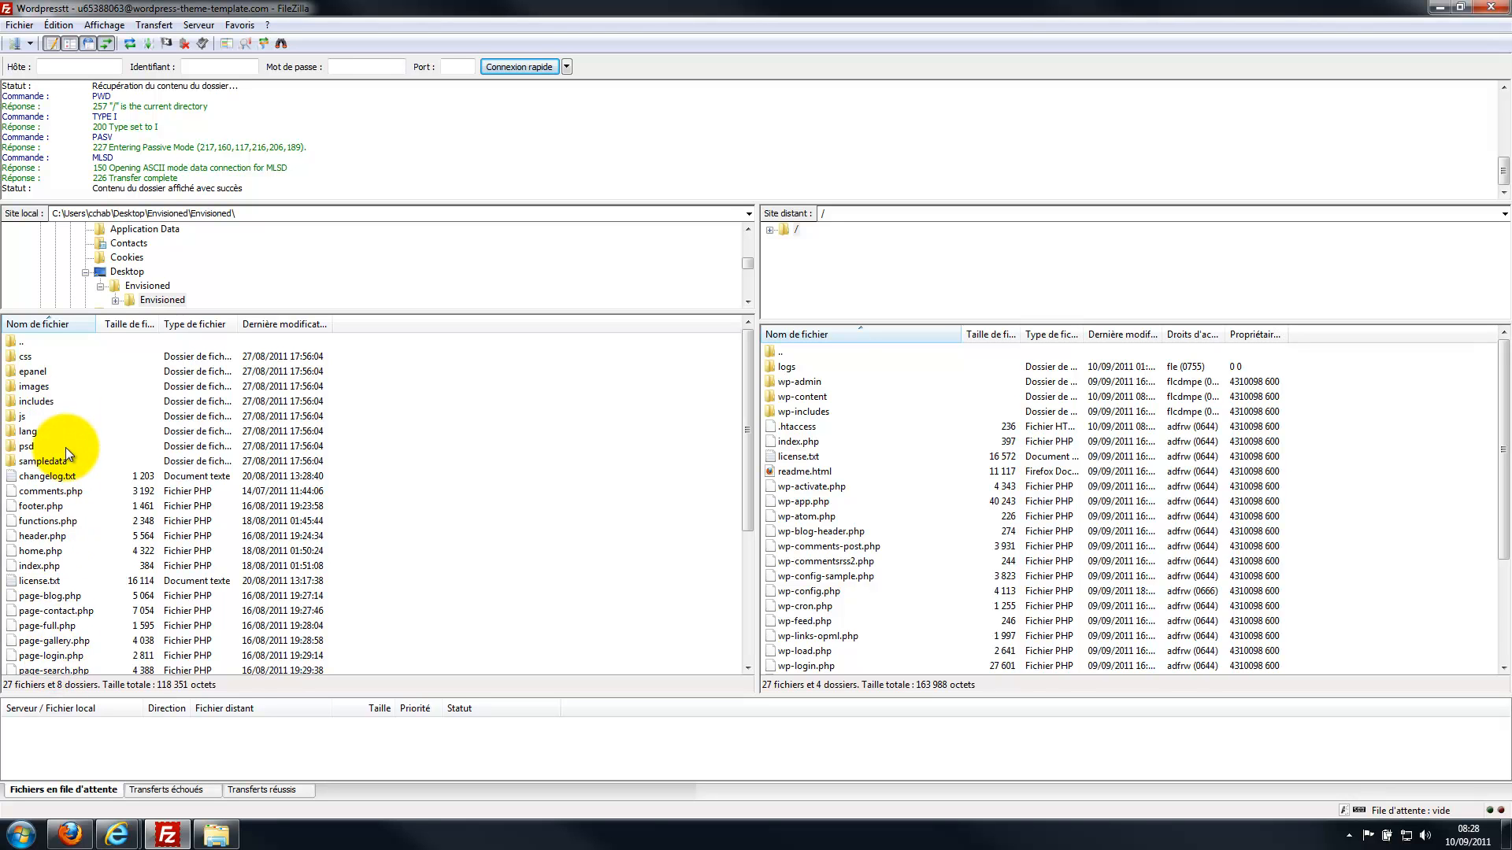
double_click(26, 343)
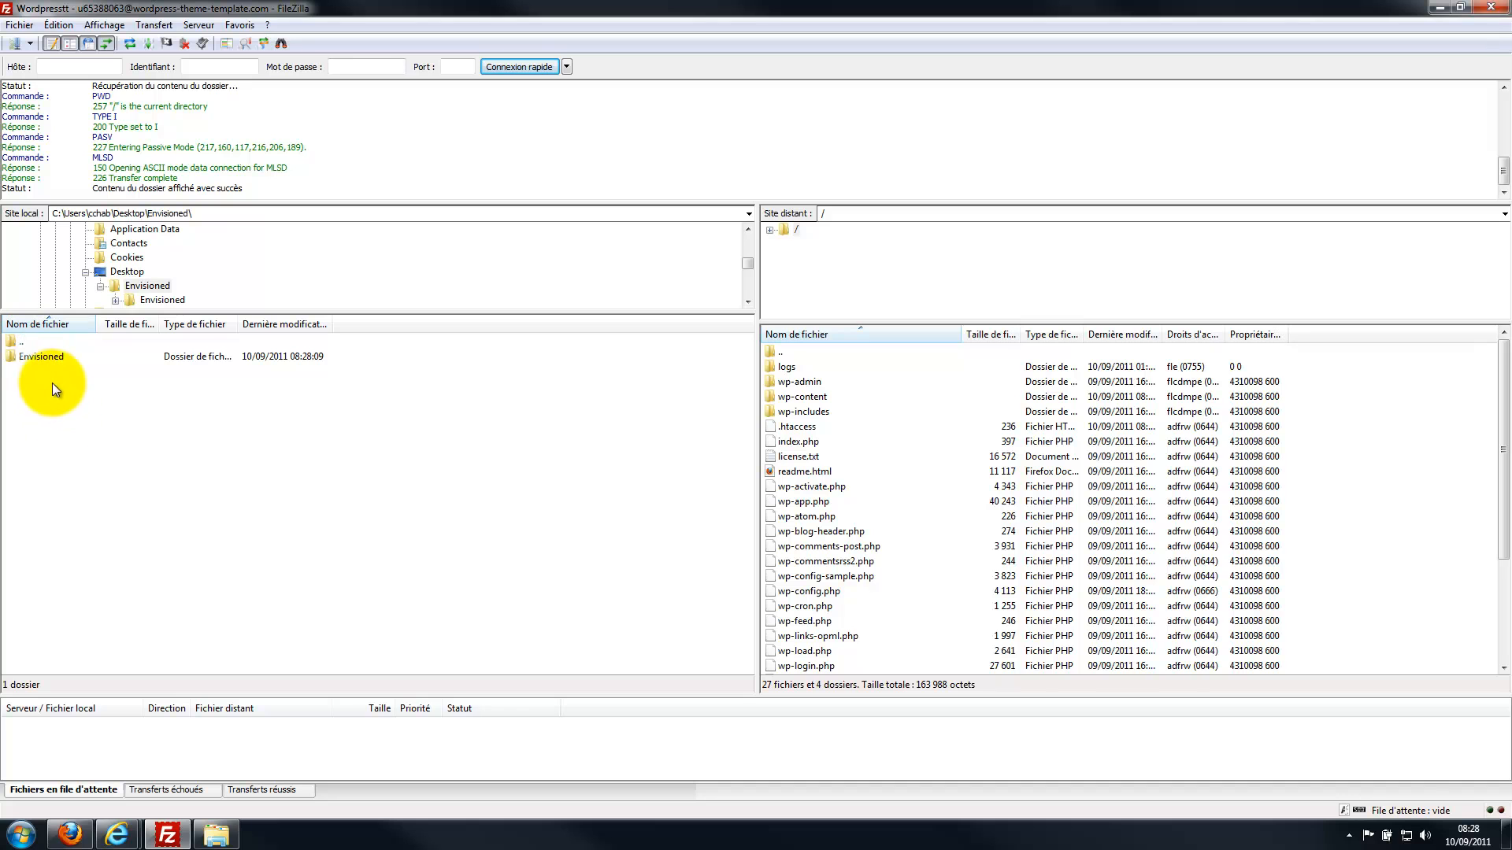
Select the local Envisioned theme folder and browse the server to /wp-content/themes.
left_click(16, 359)
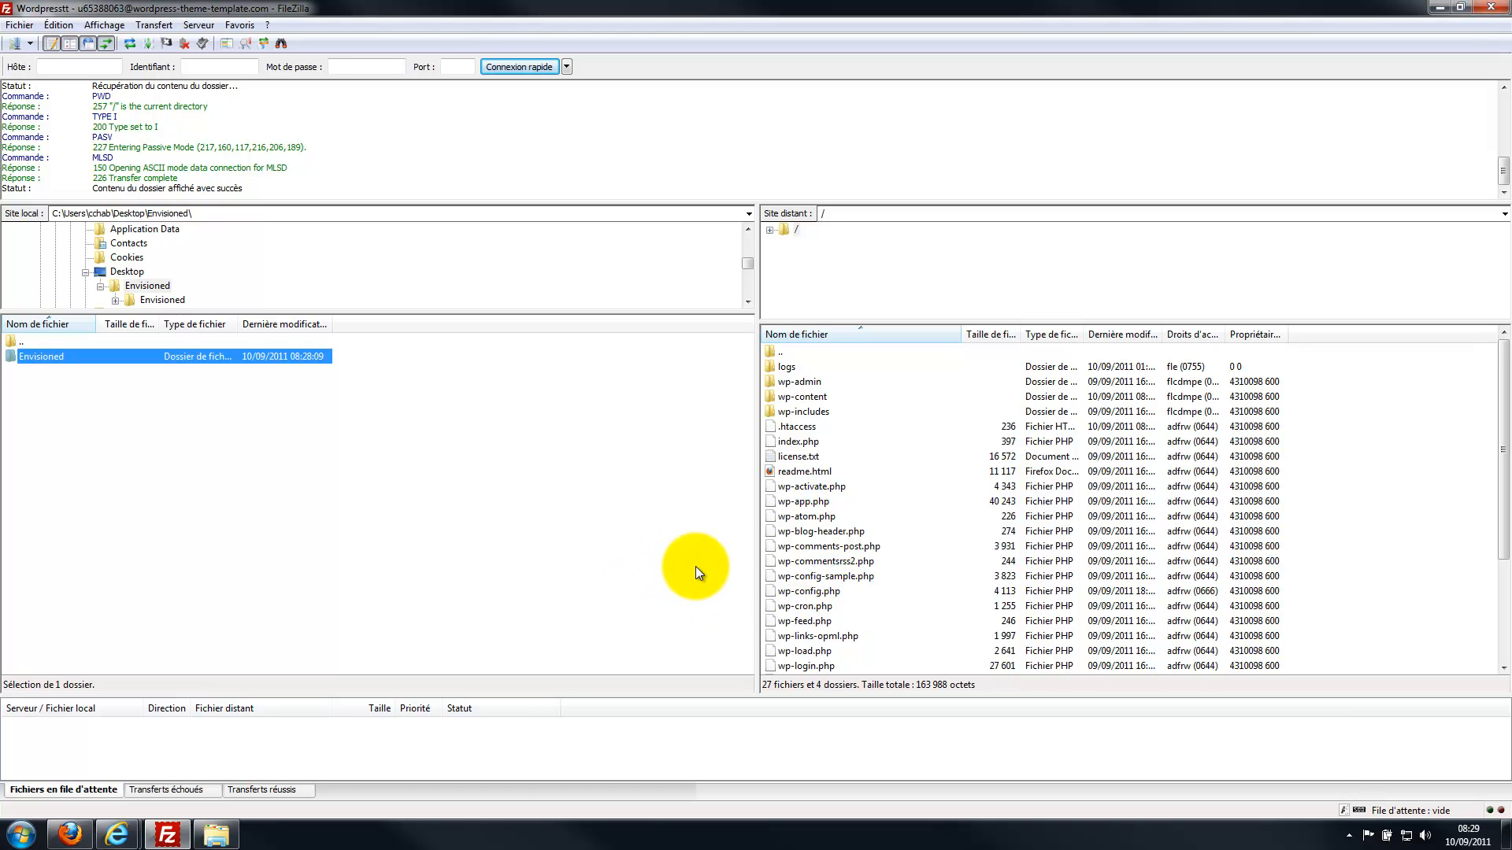
double_click(789, 398)
double_click(800, 397)
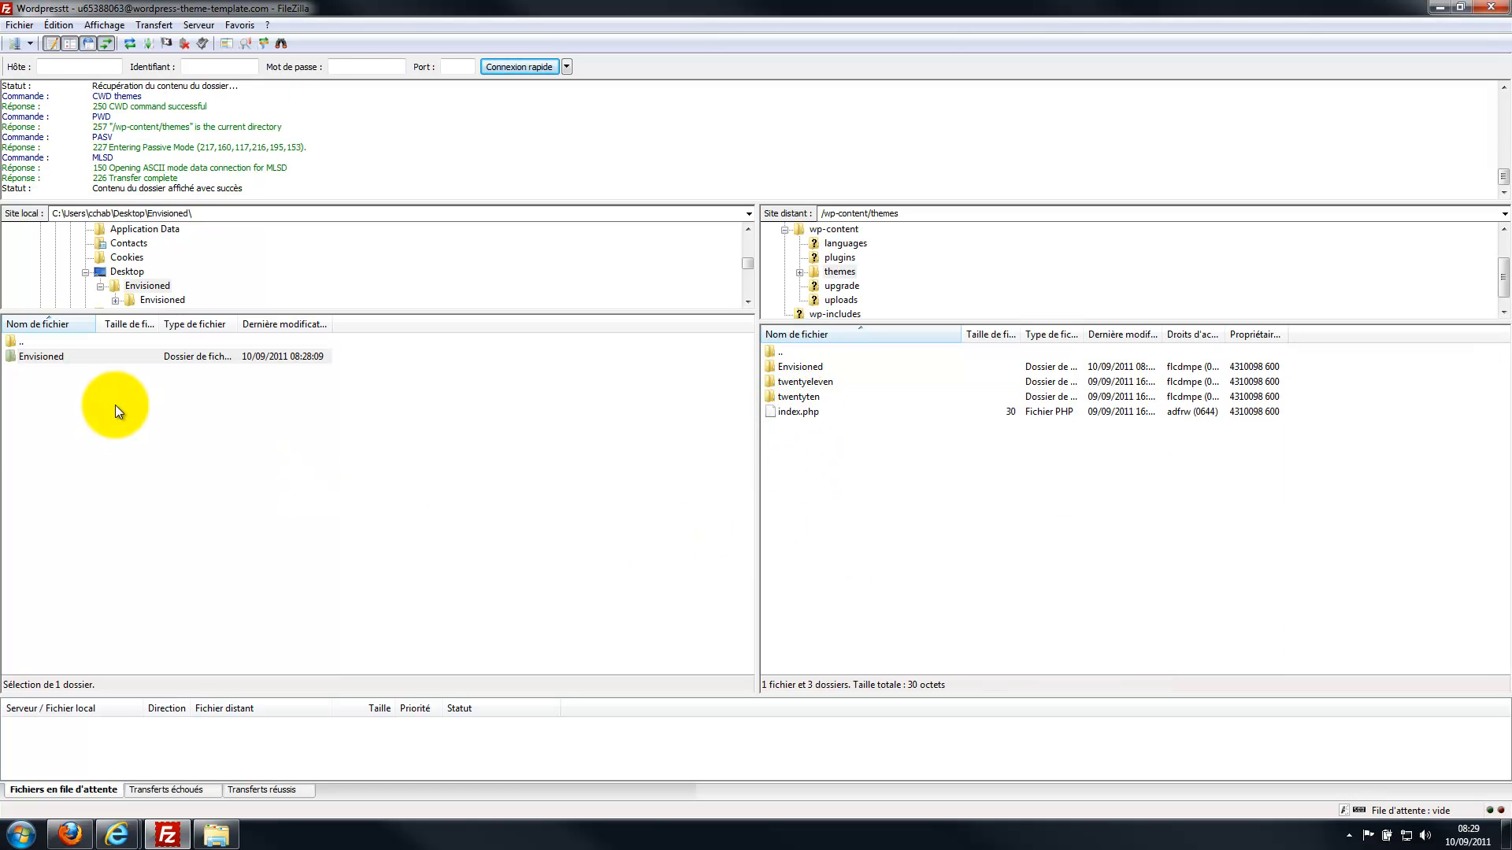
Upload the Envisioned folder to the server's themes folder and compare its contents with the local copy.
left_click_drag(13, 361, 268, 435)
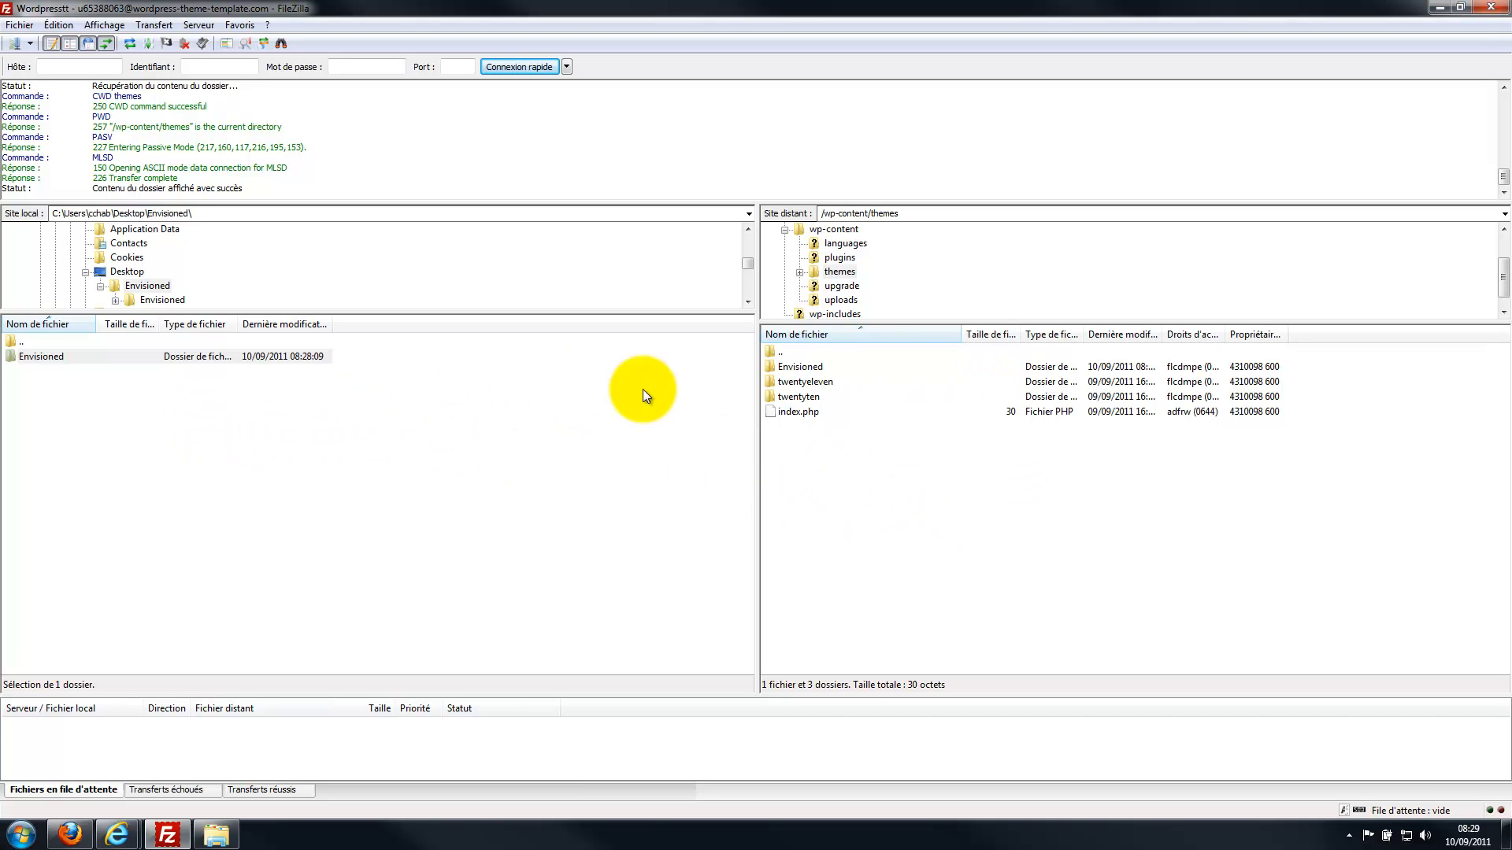
left_click(773, 367)
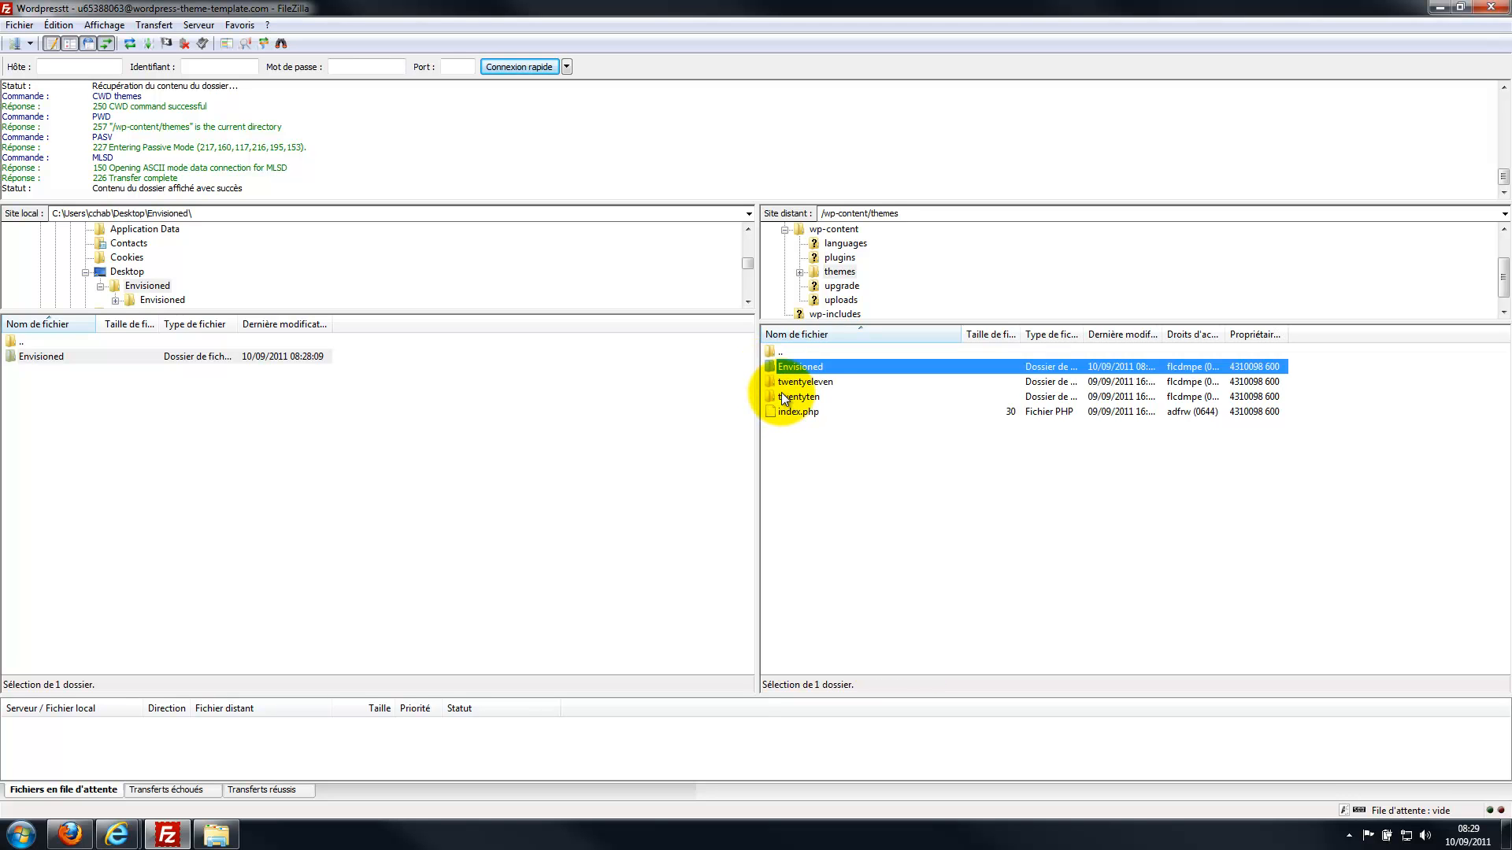
double_click(771, 366)
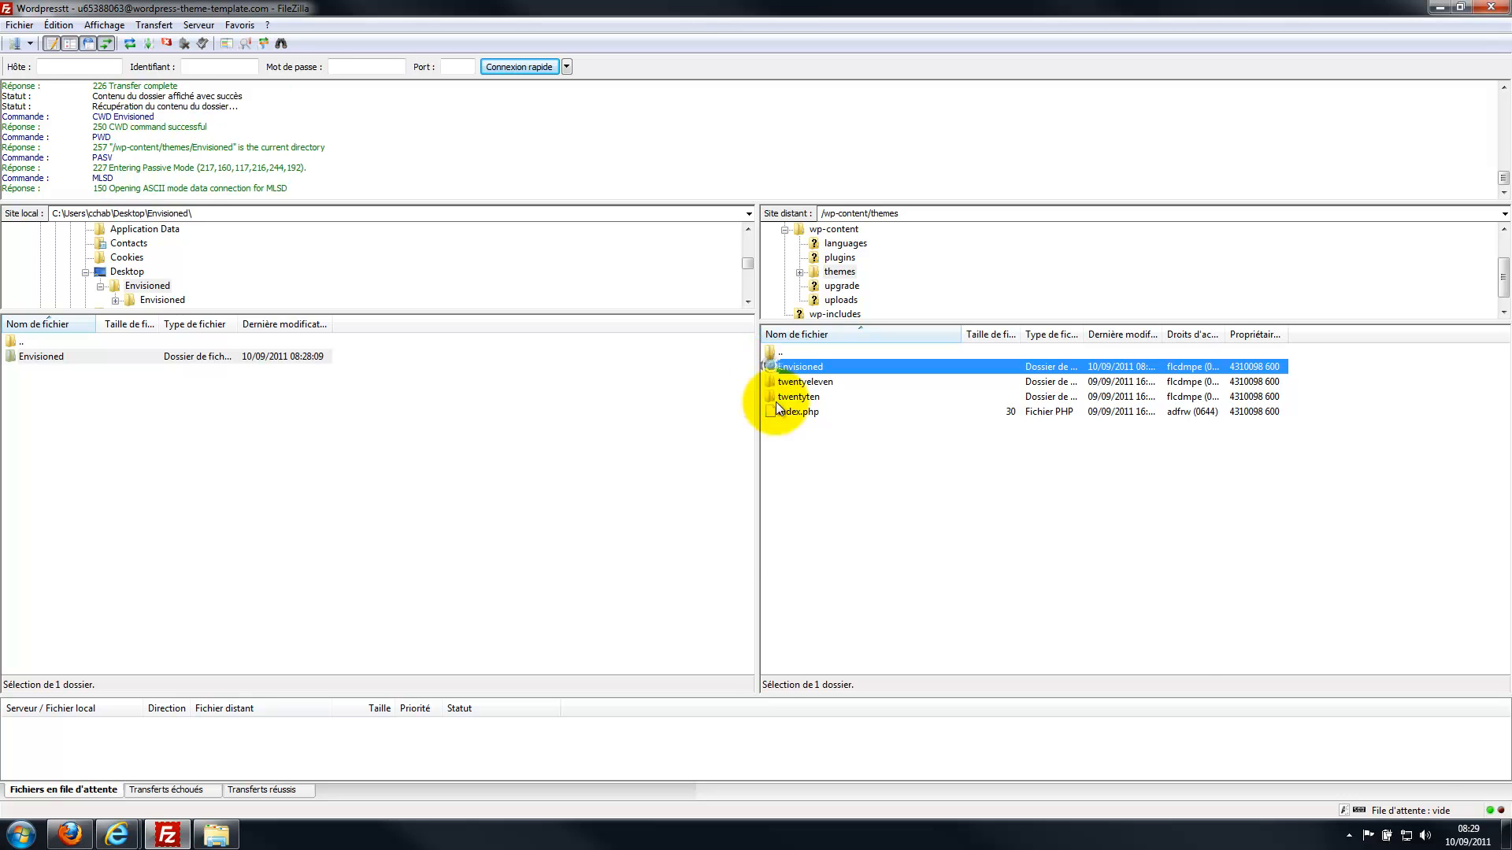
scroll(814, 522, "down", 5)
scroll(827, 506, "up", 5)
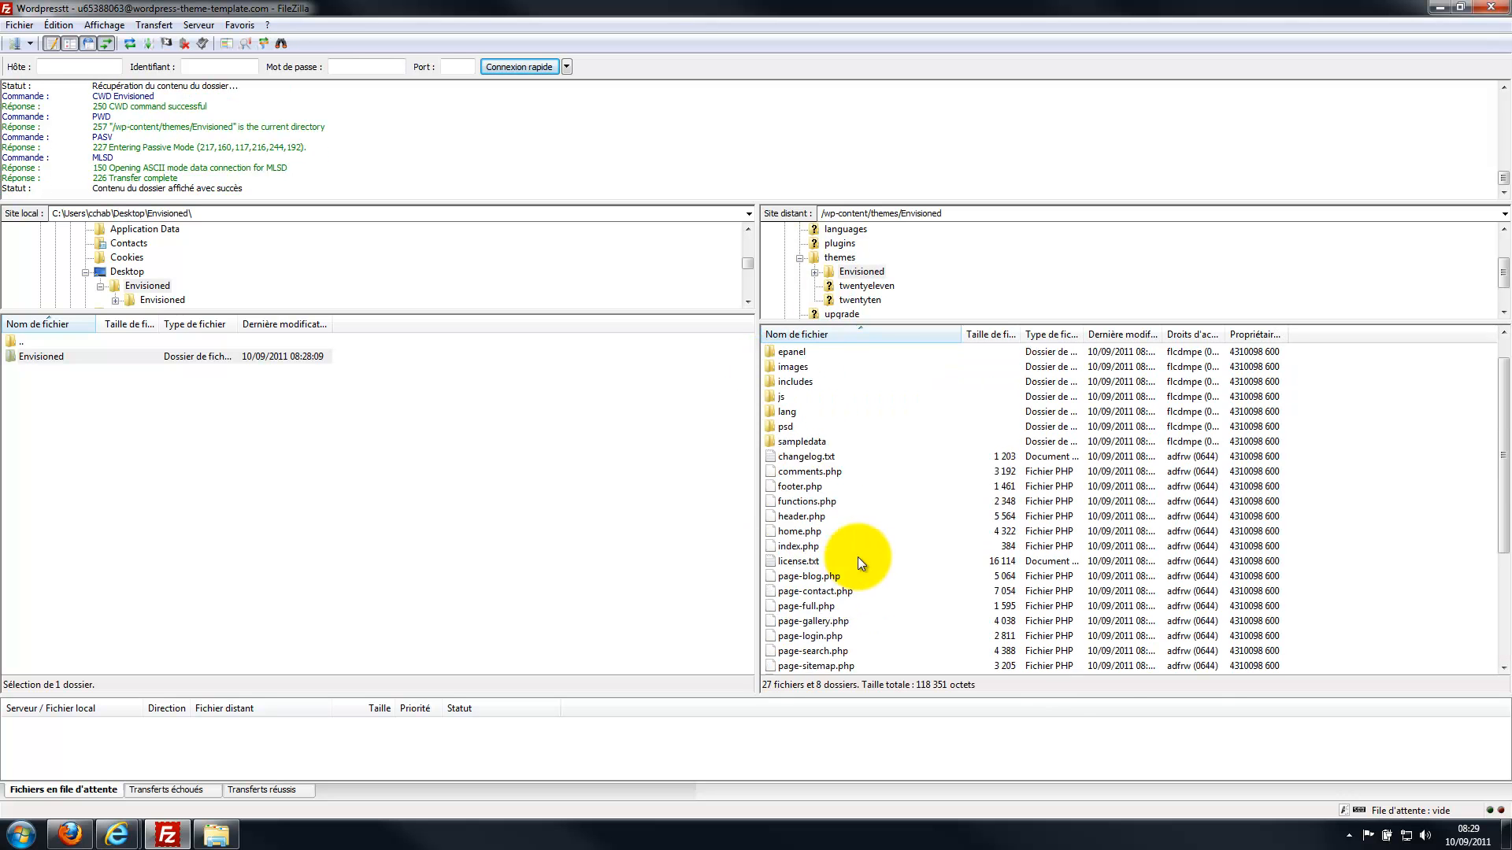
double_click(49, 359)
scroll(87, 449, "down", 4)
scroll(101, 472, "up", 4)
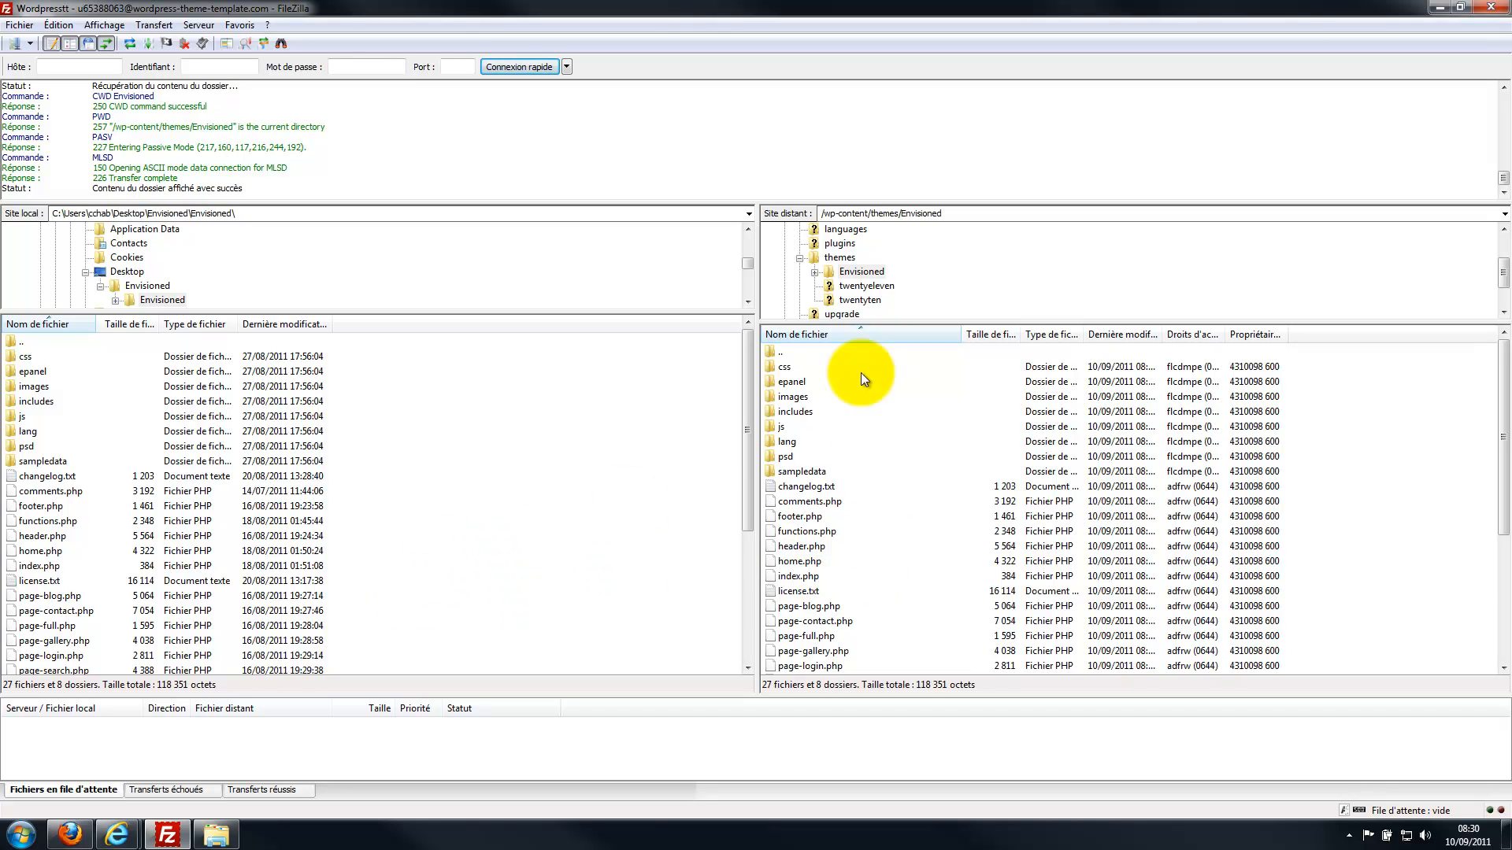
Minimize FileZilla, close the Explorer window, and bring up the browser.
left_click(1439, 7)
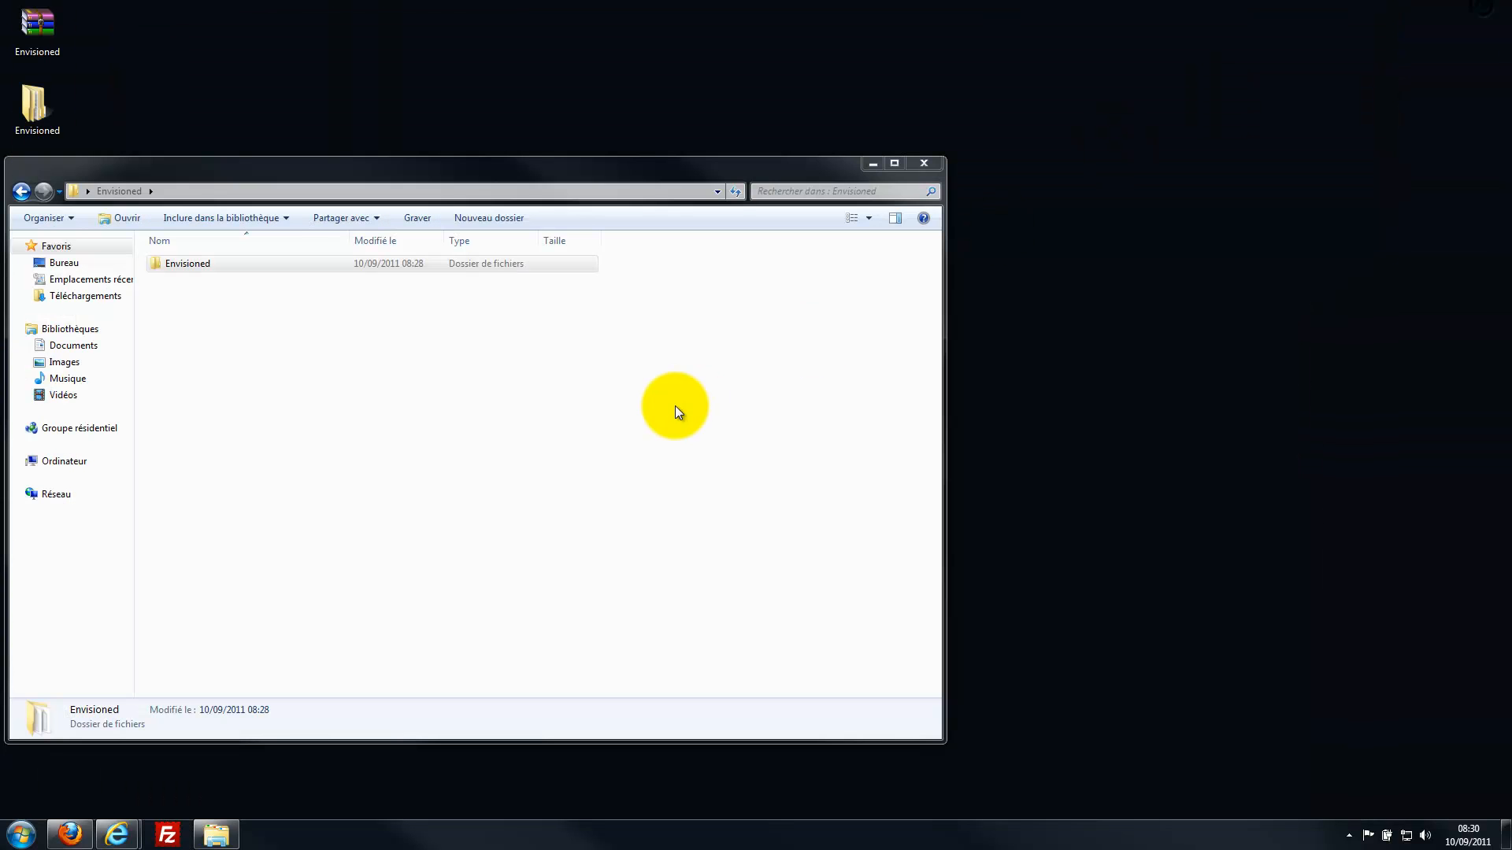
left_click(924, 163)
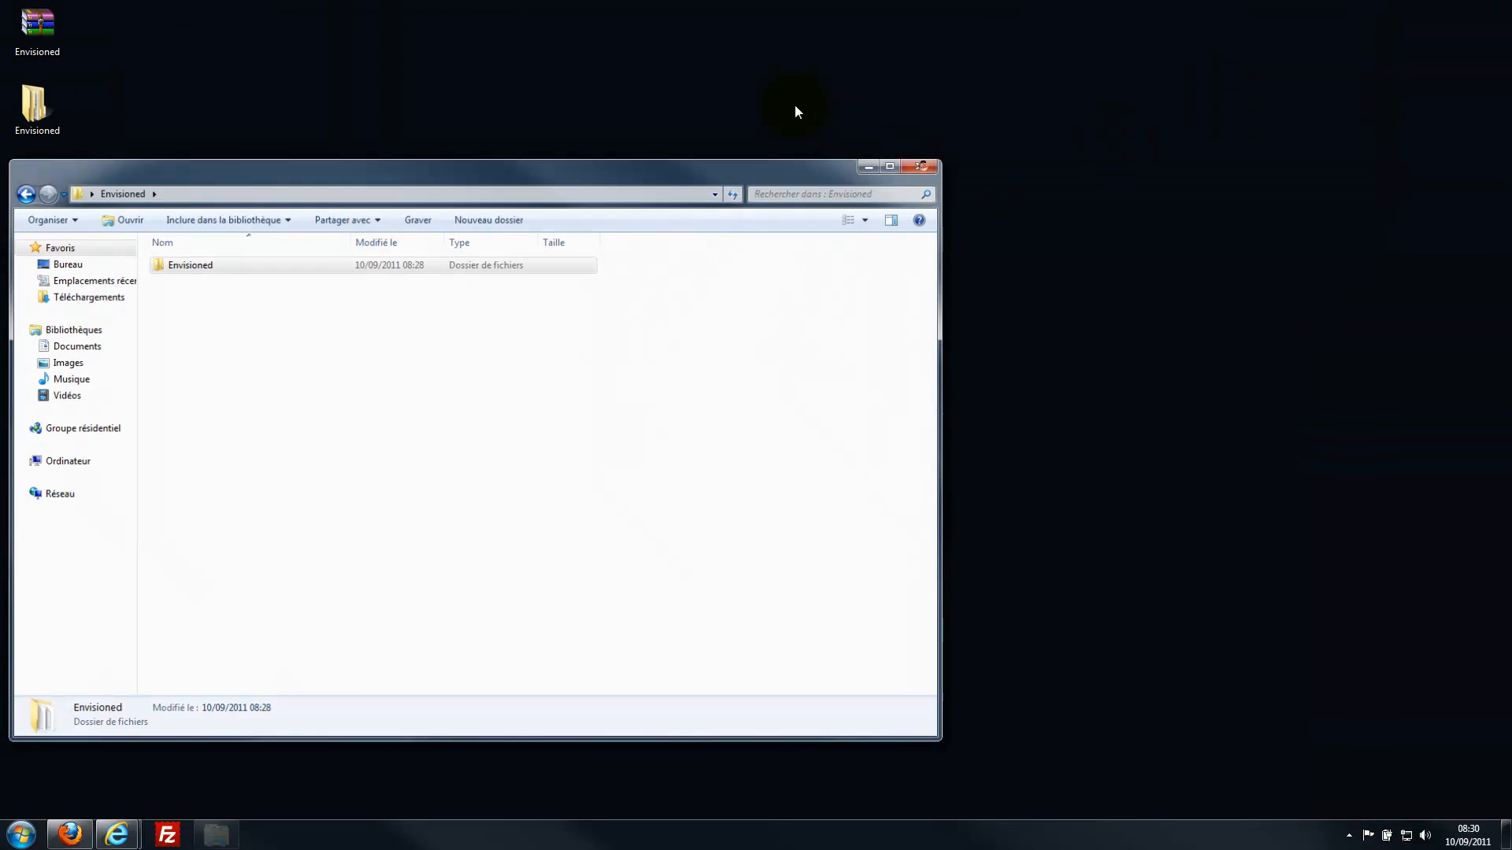
mouse_move(130, 839)
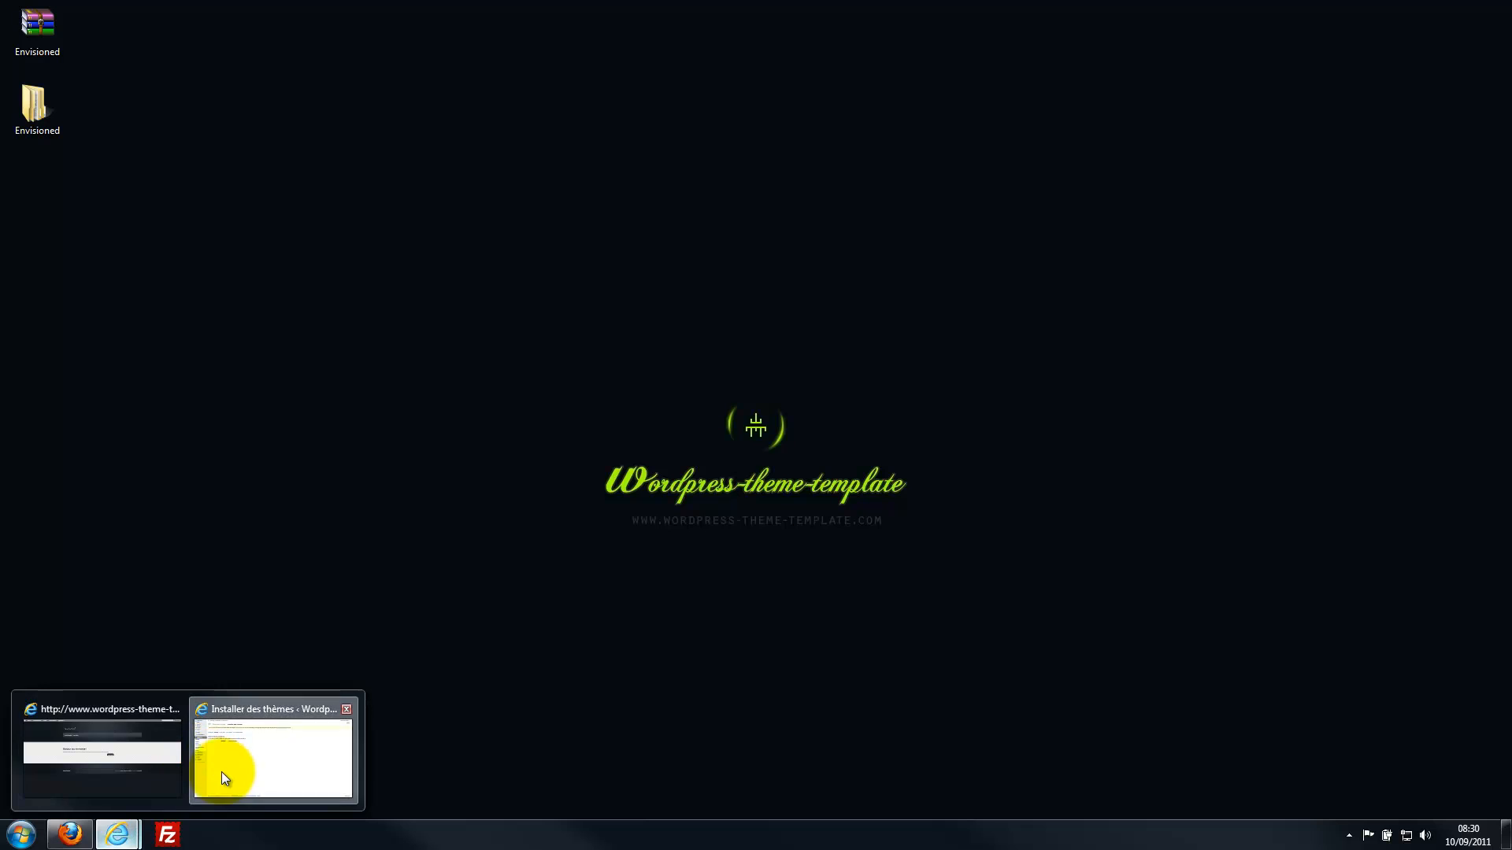
left_click(220, 772)
View the wordpress-theme-template.com front page in the Envisioned theme, then close Internet Explorer.
left_click(555, 32)
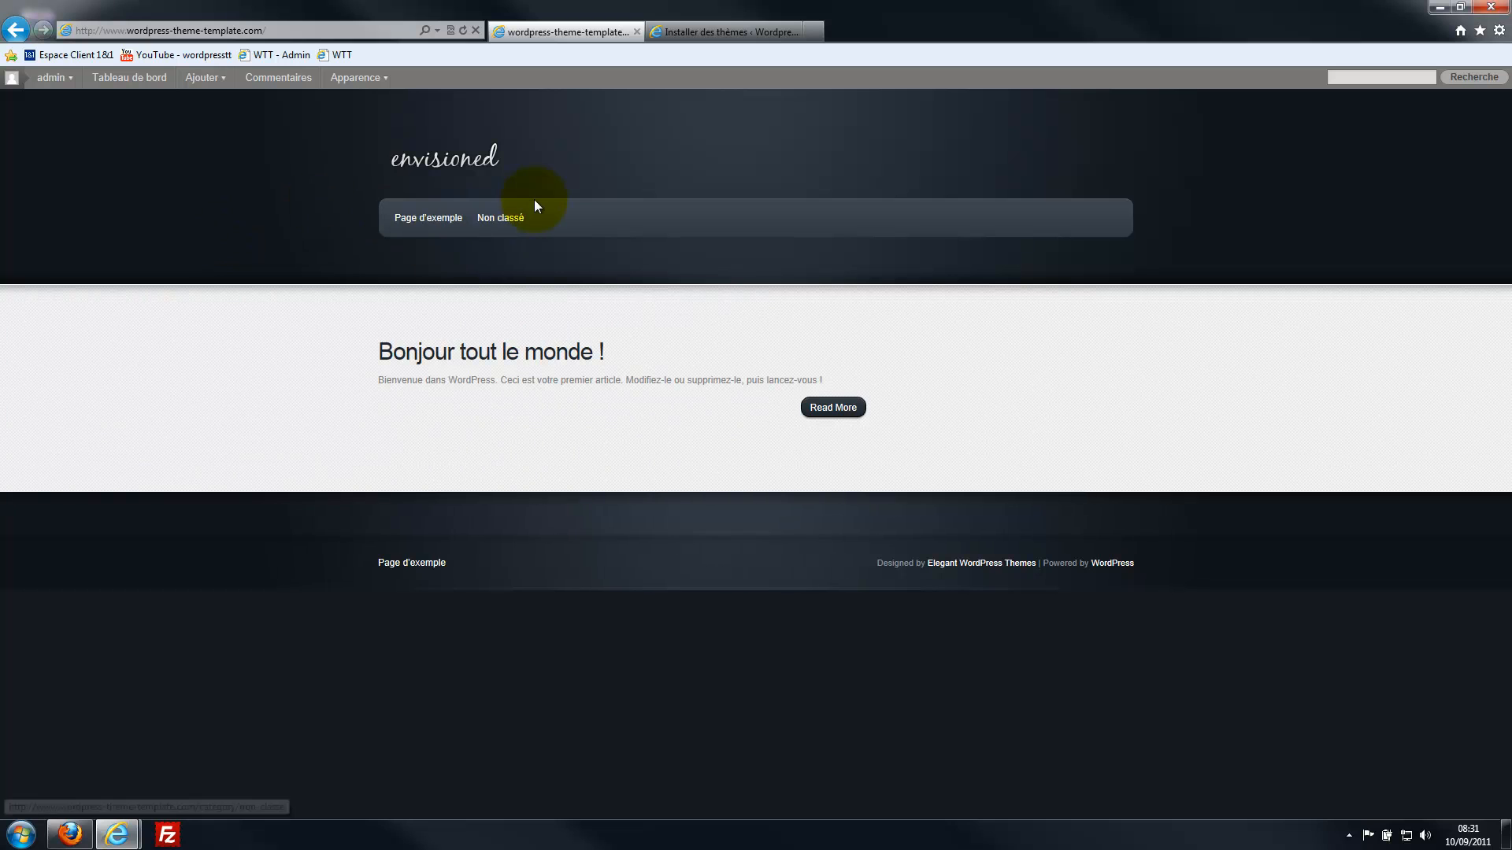
left_click(1488, 7)
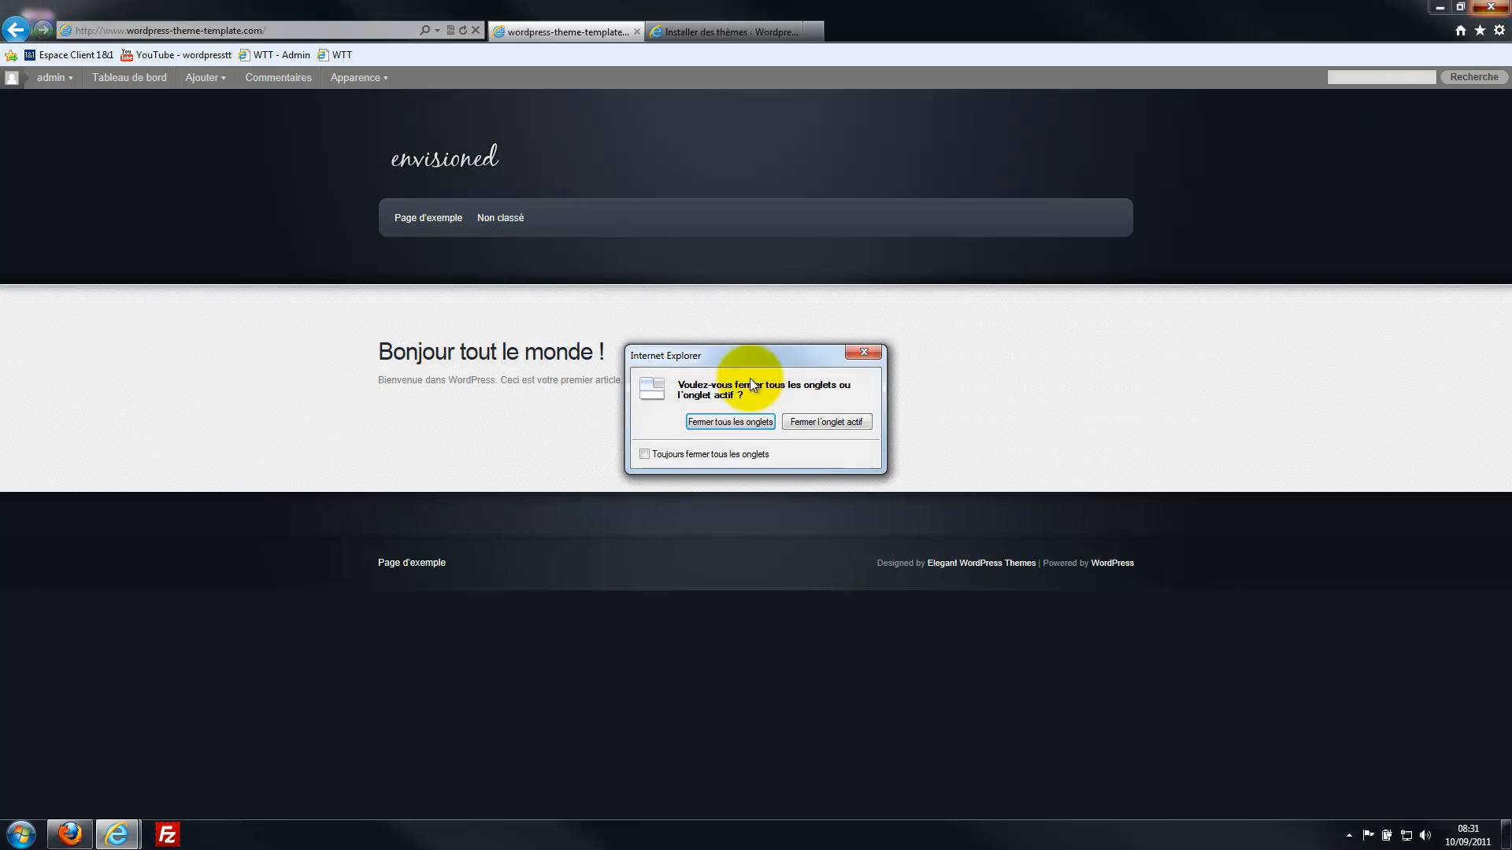